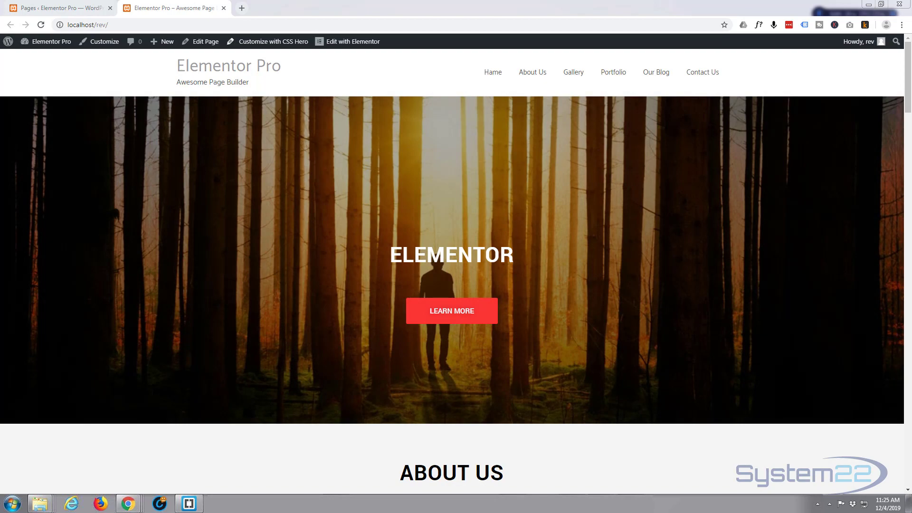
# Step: View the site's About Us section, return to the page's start, and open the Gal page for editing with Elementor
pyautogui.click(530, 71)
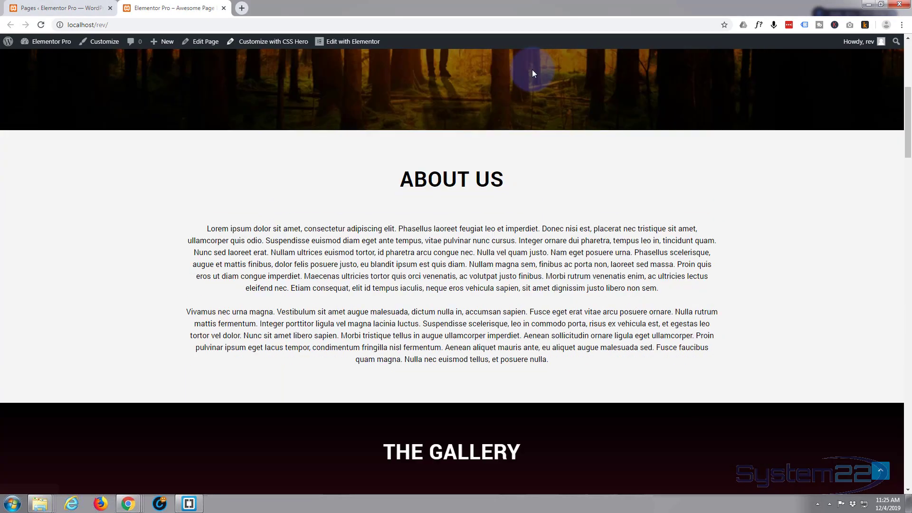
pyautogui.click(879, 470)
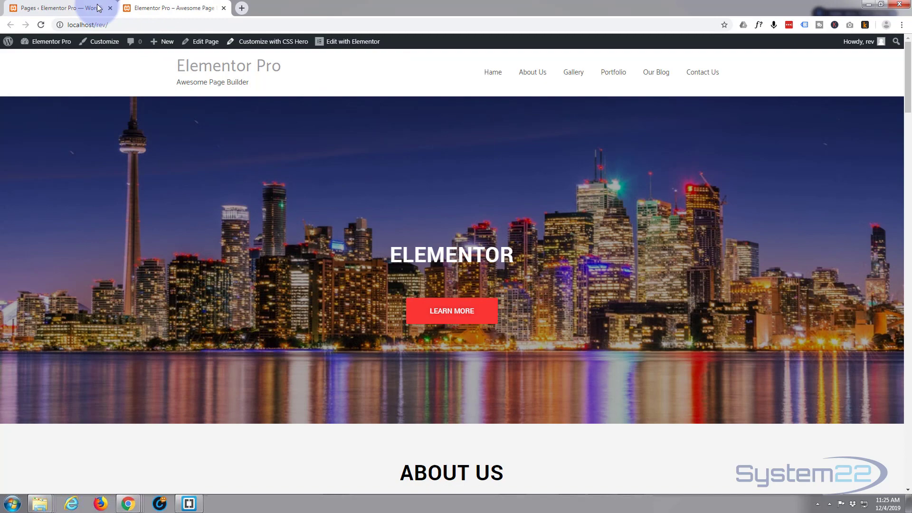
pyautogui.click(70, 9)
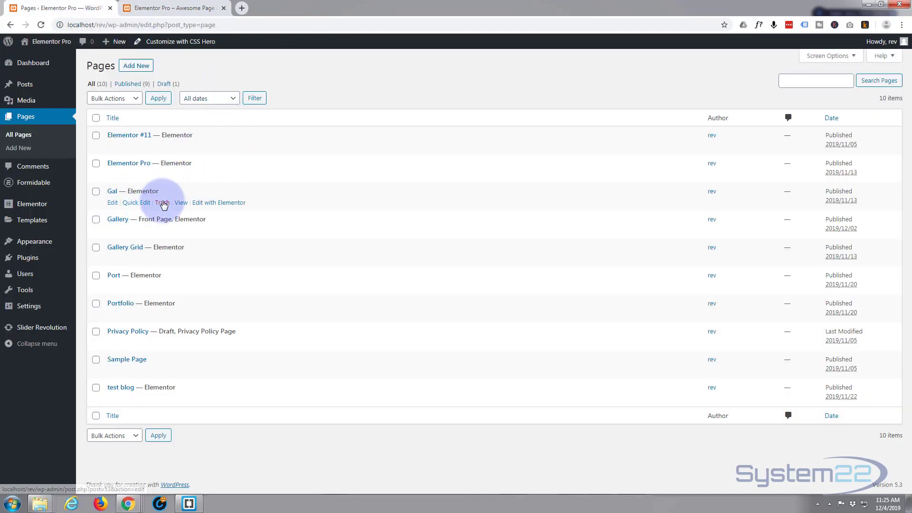
pyautogui.click(212, 203)
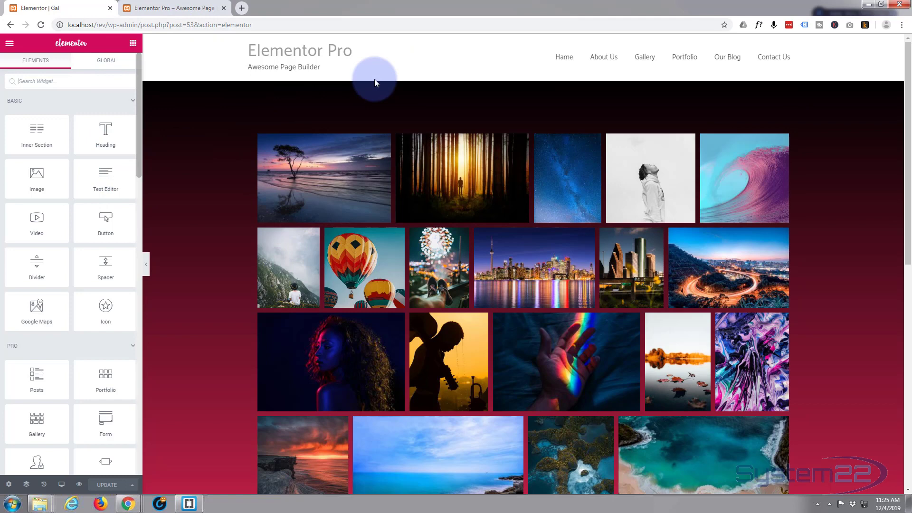
# Step: Add a new section above the image gallery and place a Heading widget in it
pyautogui.moveTo(514, 89)
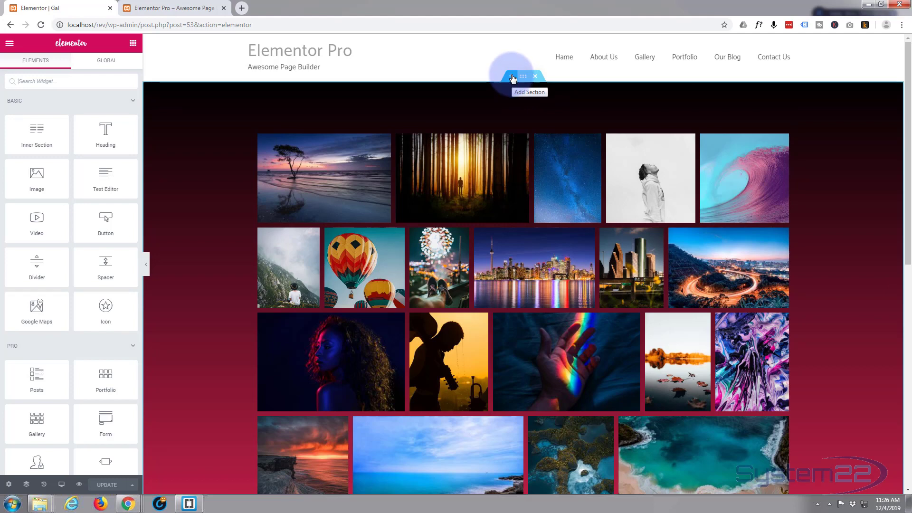
pyautogui.click(512, 77)
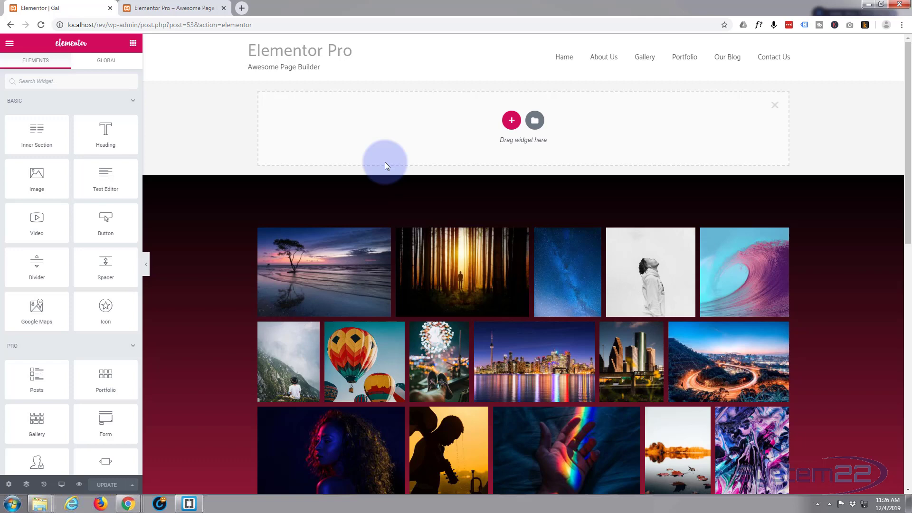
pyautogui.scroll(-3, 79, 266)
pyautogui.scroll(-2, 84, 281)
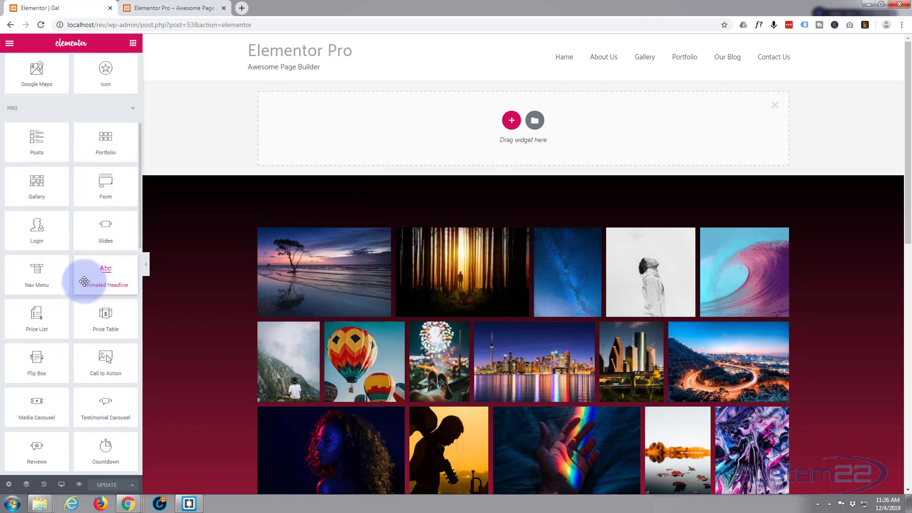
pyautogui.scroll(5, 85, 281)
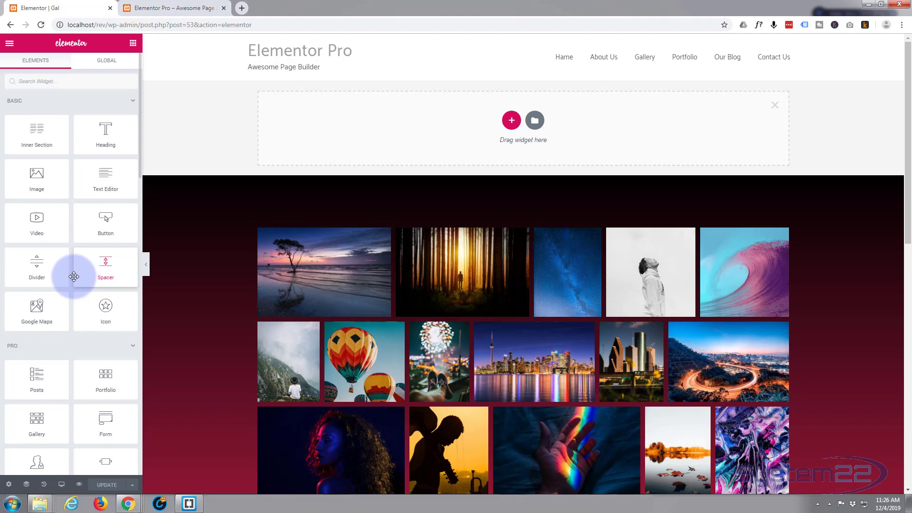
pyautogui.moveTo(102, 138); pyautogui.dragTo(572, 125)
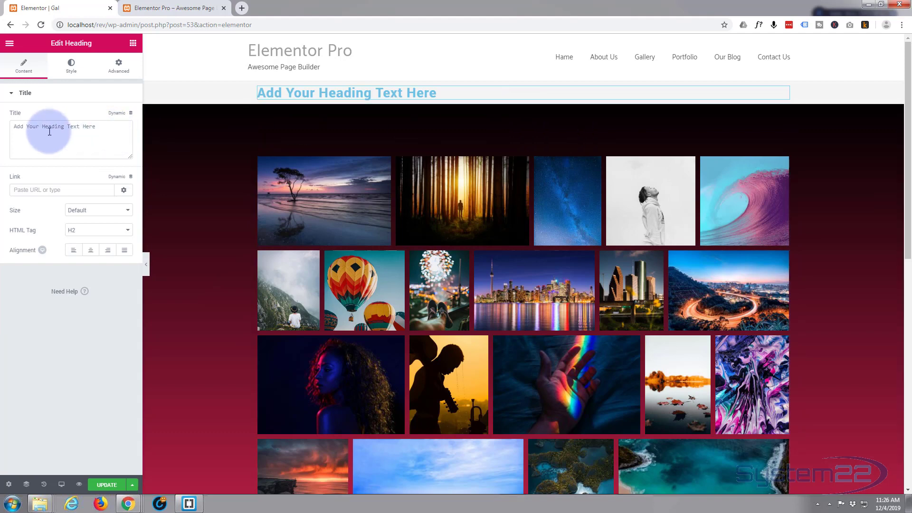
# Step: Replace the heading's placeholder title with "This is my simple slider"
pyautogui.moveTo(106, 125); pyautogui.dragTo(2, 127)
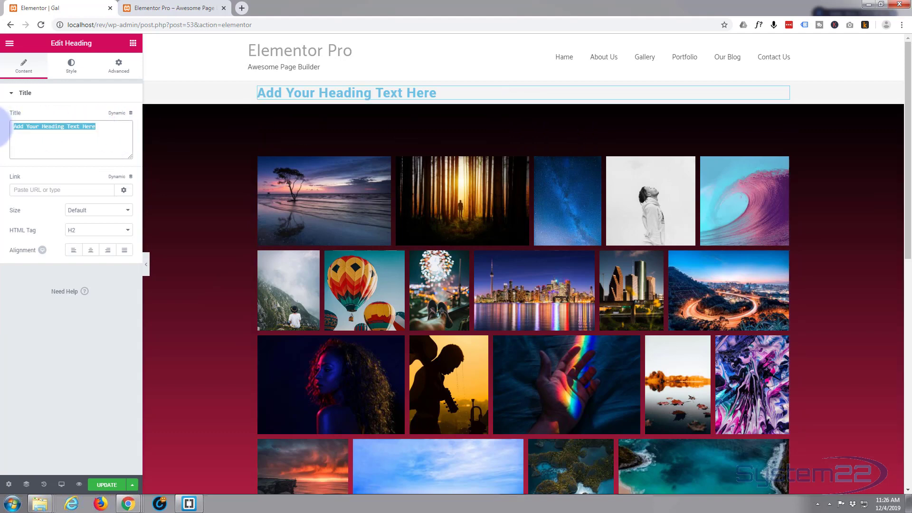
pyautogui.press('BackSpace')
pyautogui.write('This')
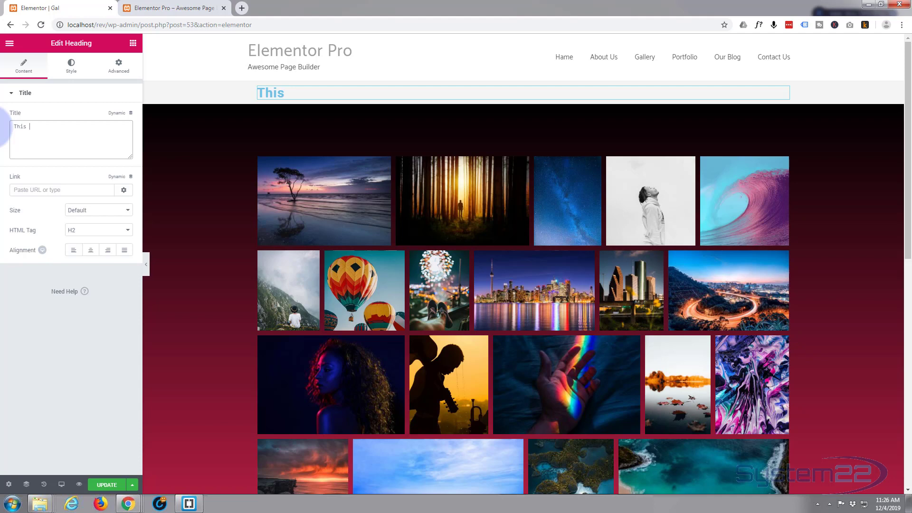
pyautogui.write(' is my simple s')
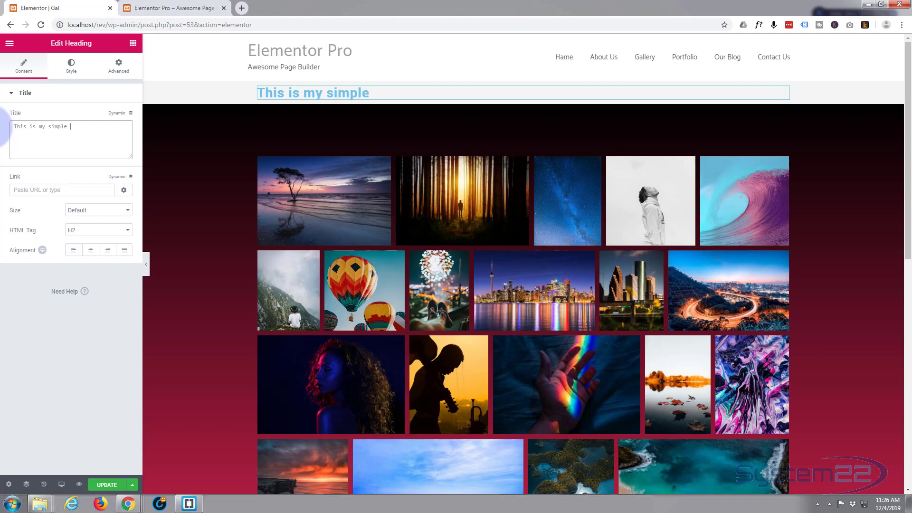
pyautogui.write('lider')
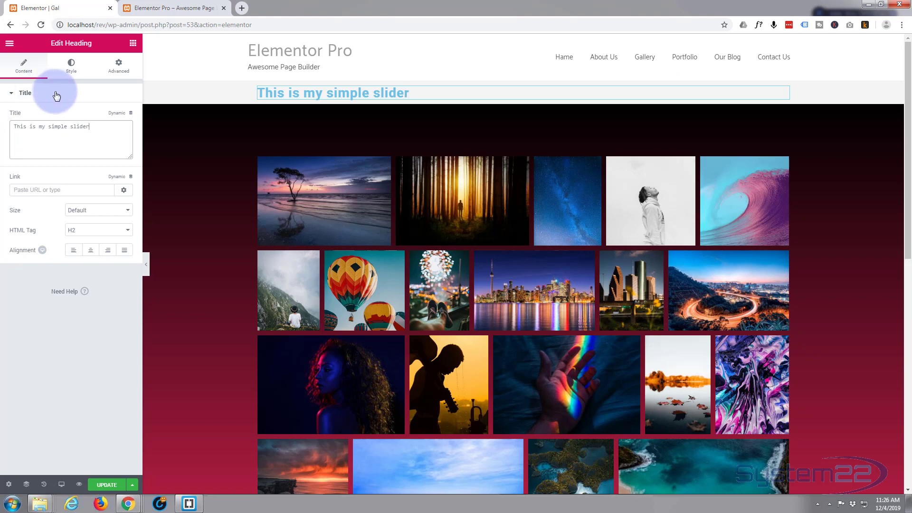
# Step: Set the heading's text color to white (#ffffff)
pyautogui.click(77, 70)
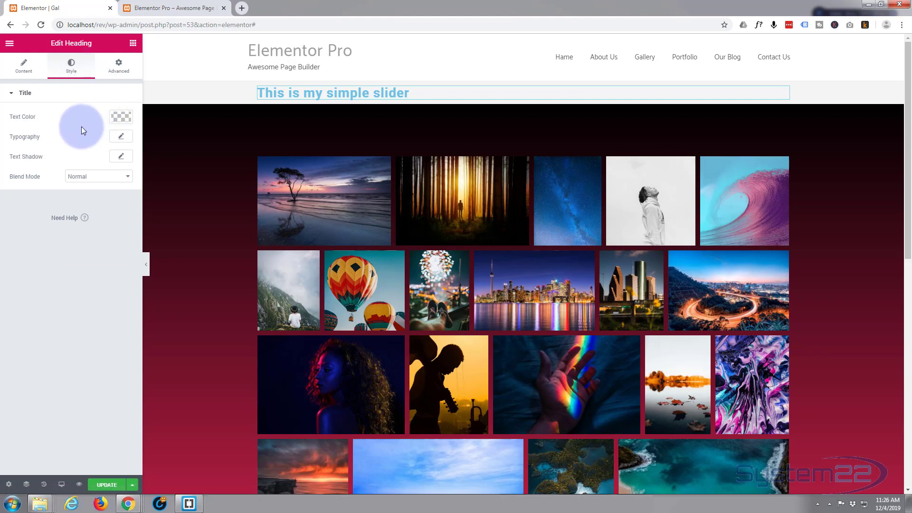
pyautogui.click(122, 117)
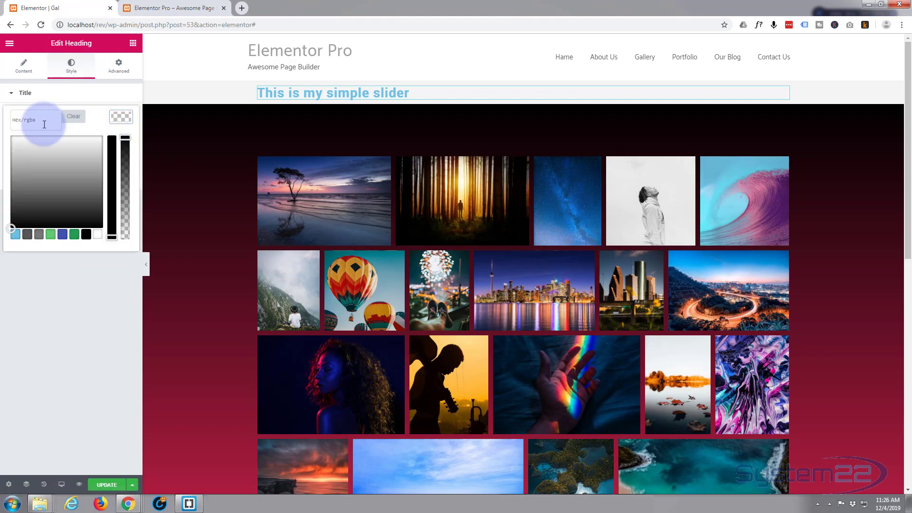
pyautogui.click(98, 235)
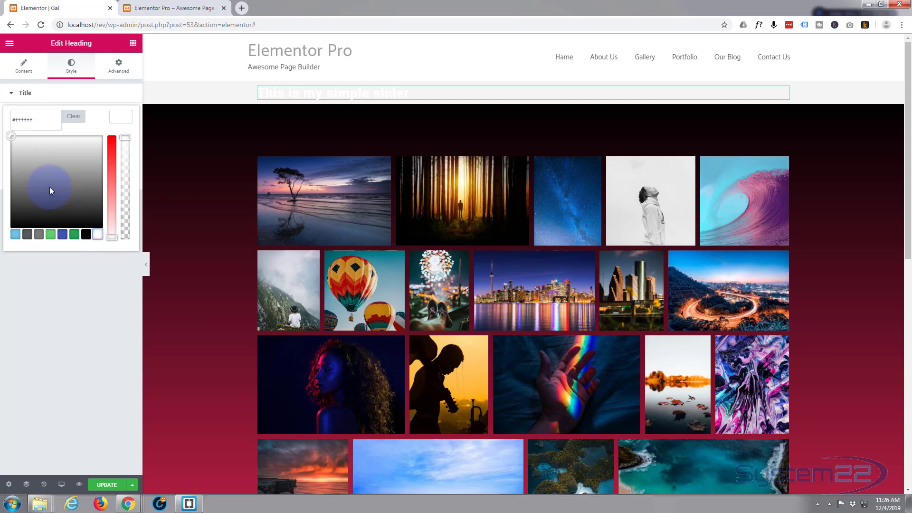
pyautogui.click(124, 116)
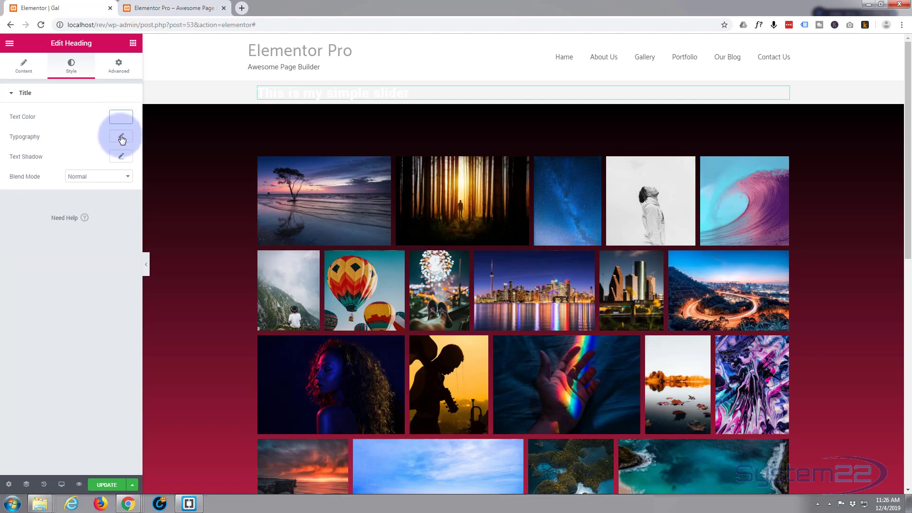
# Step: Set the heading's typography transform to Uppercase and its alignment to Center
pyautogui.click(121, 136)
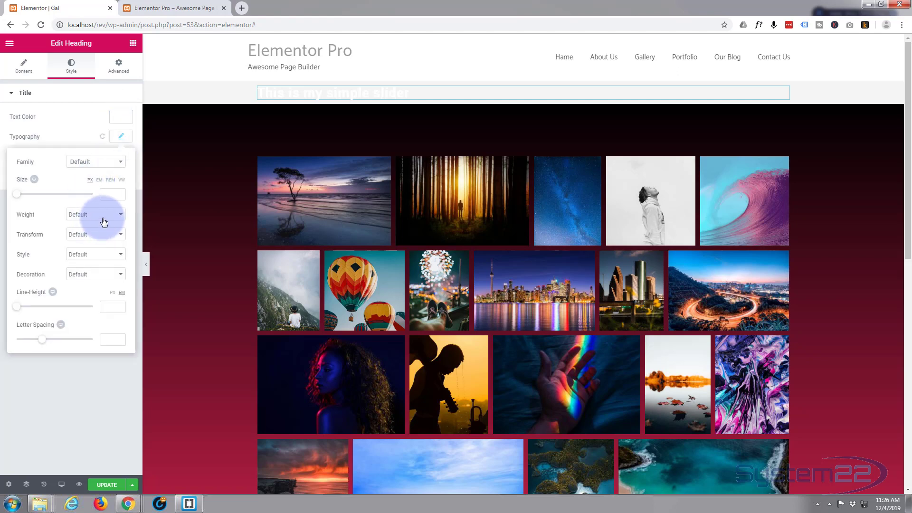
pyautogui.click(103, 236)
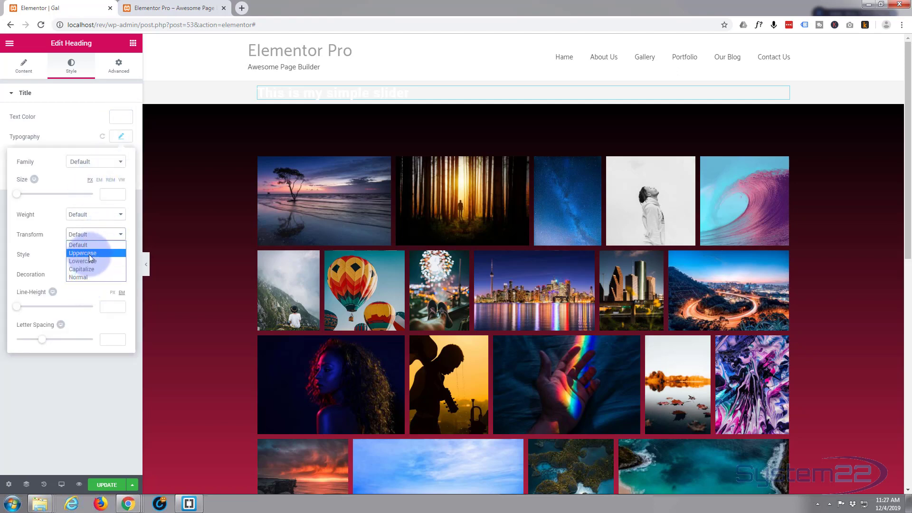
pyautogui.click(92, 253)
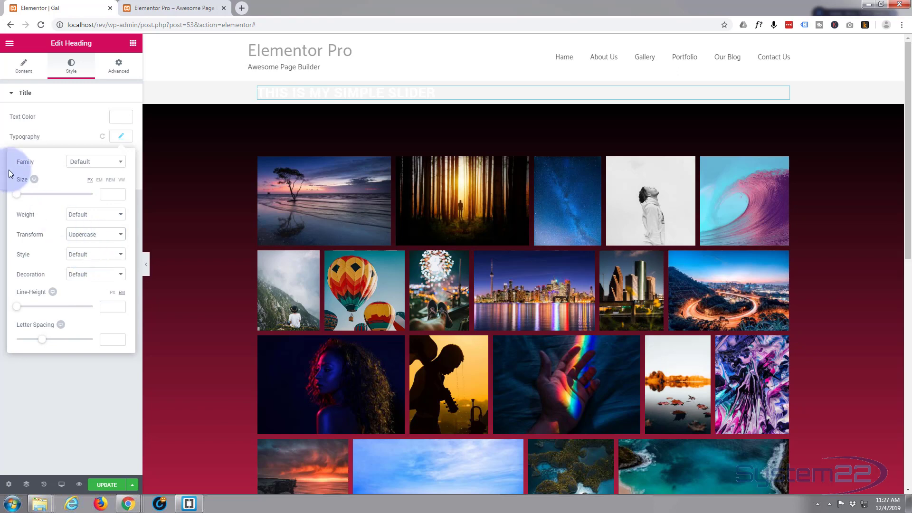
pyautogui.click(23, 69)
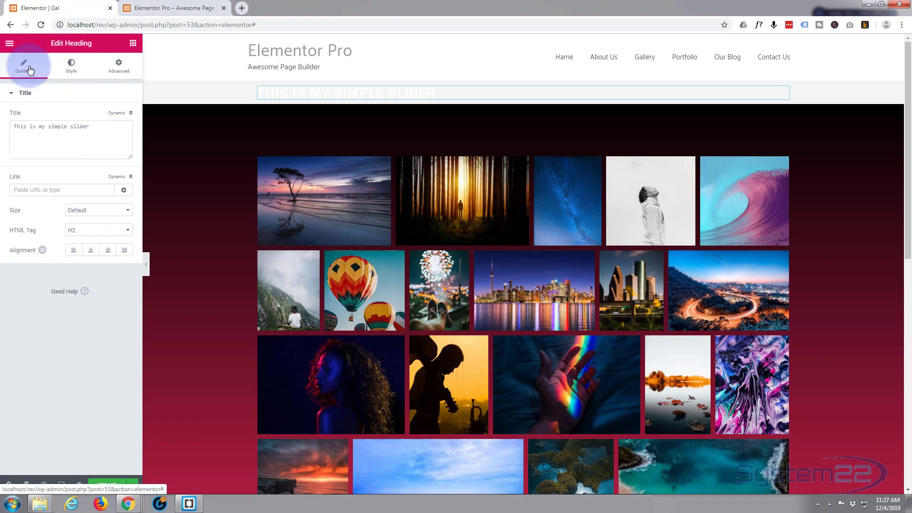
pyautogui.click(89, 252)
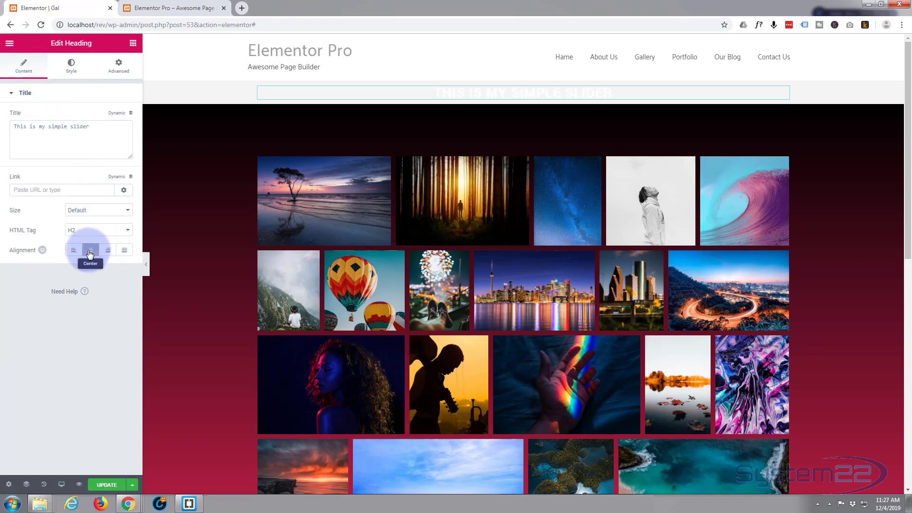
# Step: Add a Button widget below the heading and set its text to "More information"
pyautogui.click(133, 44)
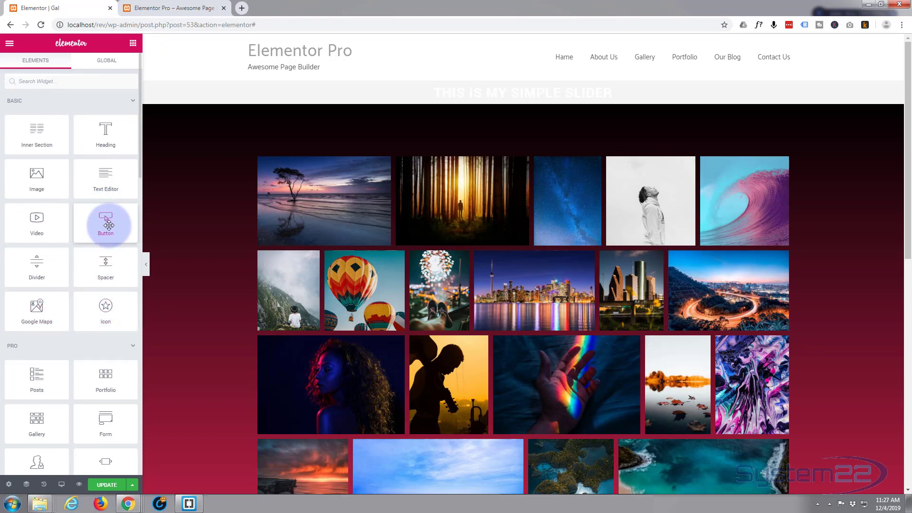
pyautogui.moveTo(109, 225); pyautogui.dragTo(508, 101)
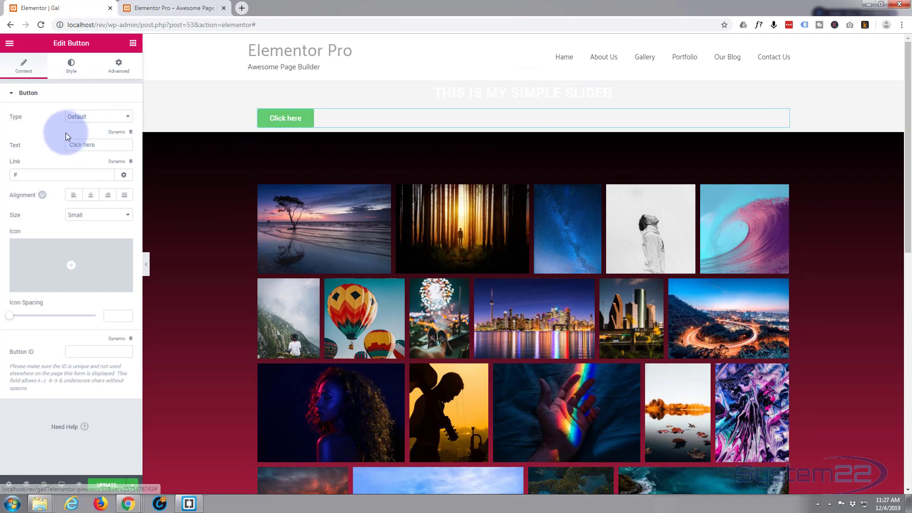
pyautogui.moveTo(95, 145); pyautogui.dragTo(66, 145)
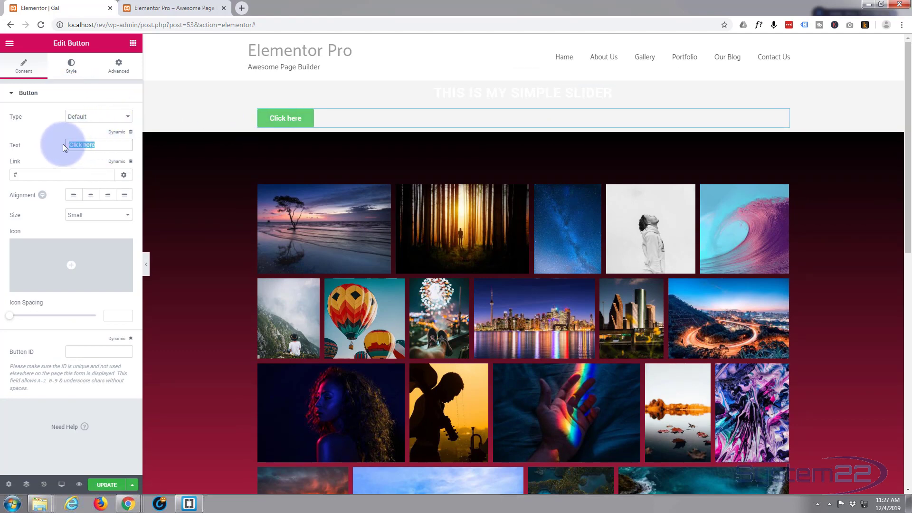
pyautogui.write('Moer')
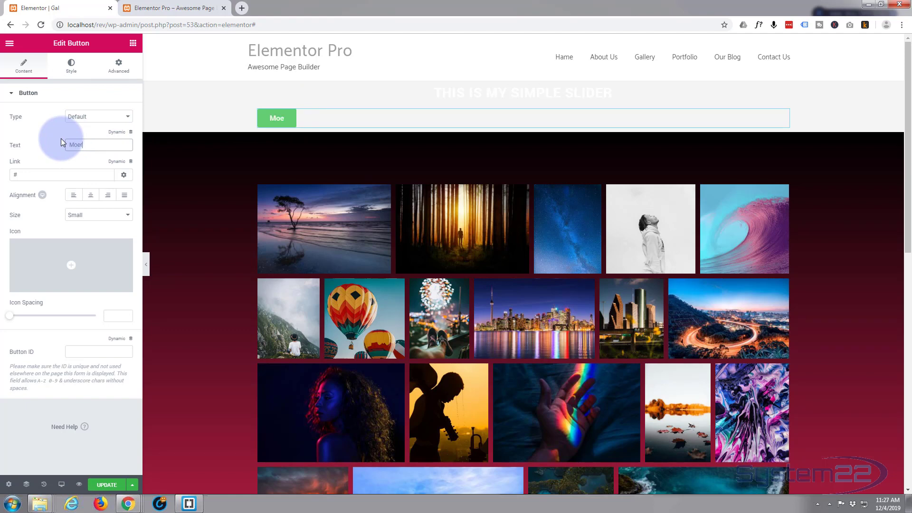
pyautogui.write(' information')
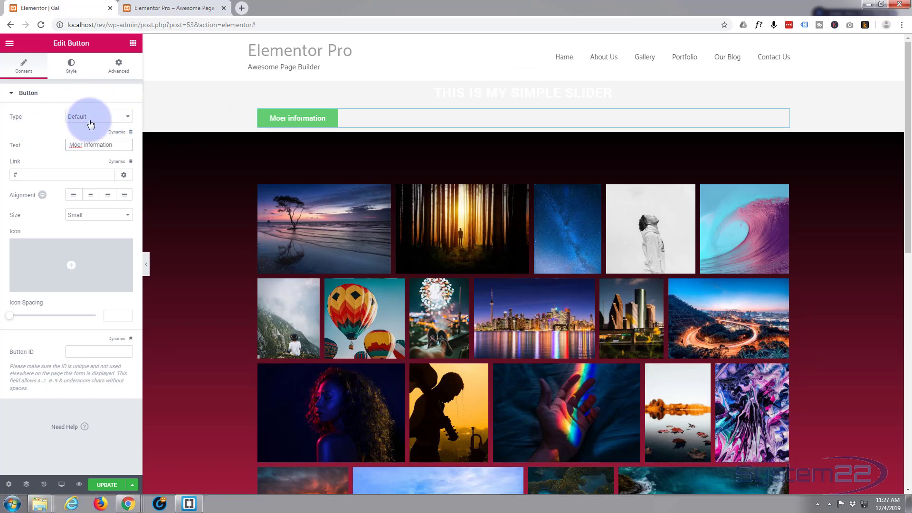
pyautogui.click(76, 145)
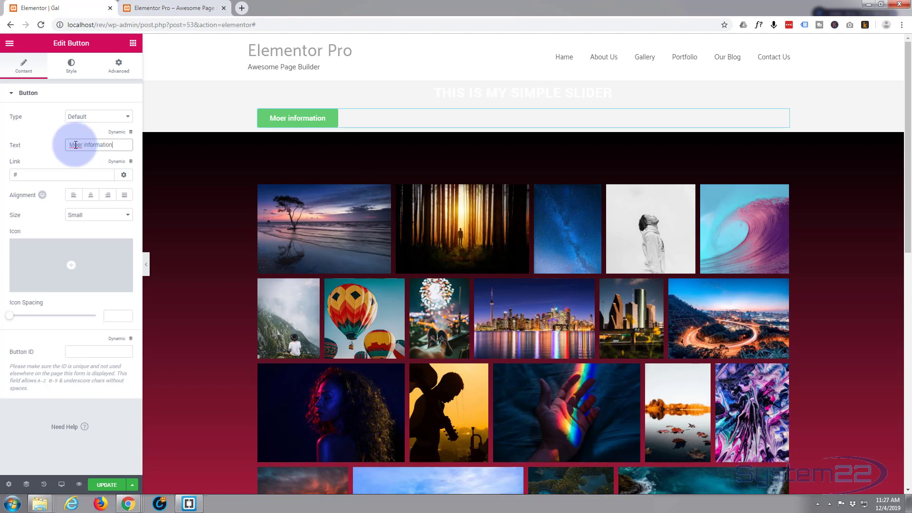
pyautogui.doubleClick(76, 145)
pyautogui.write('More')
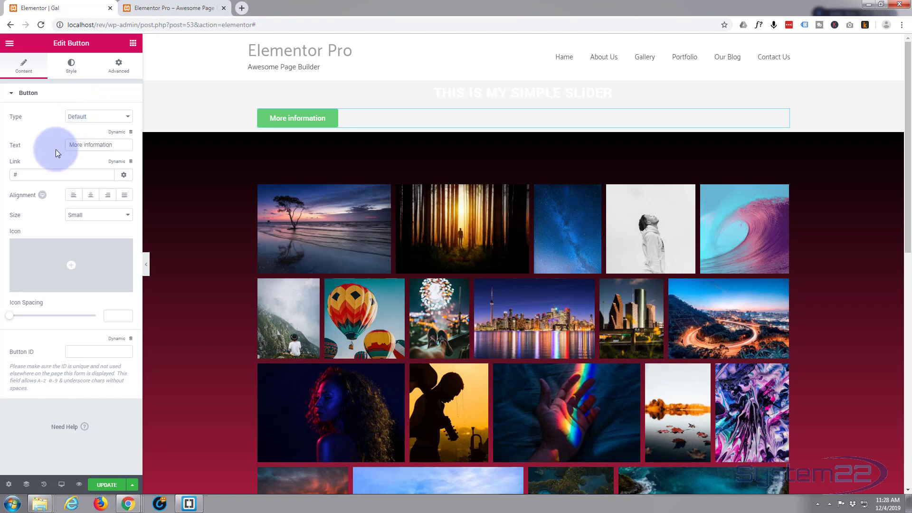
# Step: Try Justified alignment on the More information button and settle on Center alignment
pyautogui.click(89, 195)
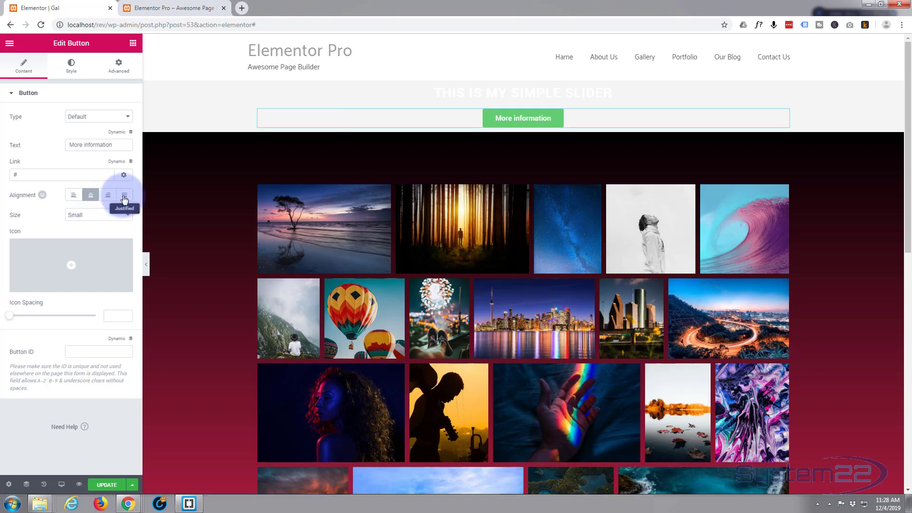
pyautogui.click(125, 198)
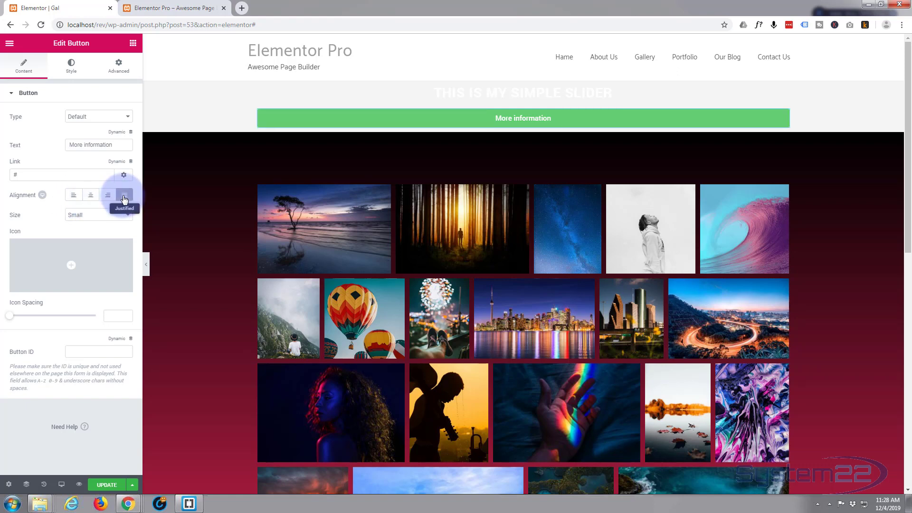
pyautogui.click(94, 200)
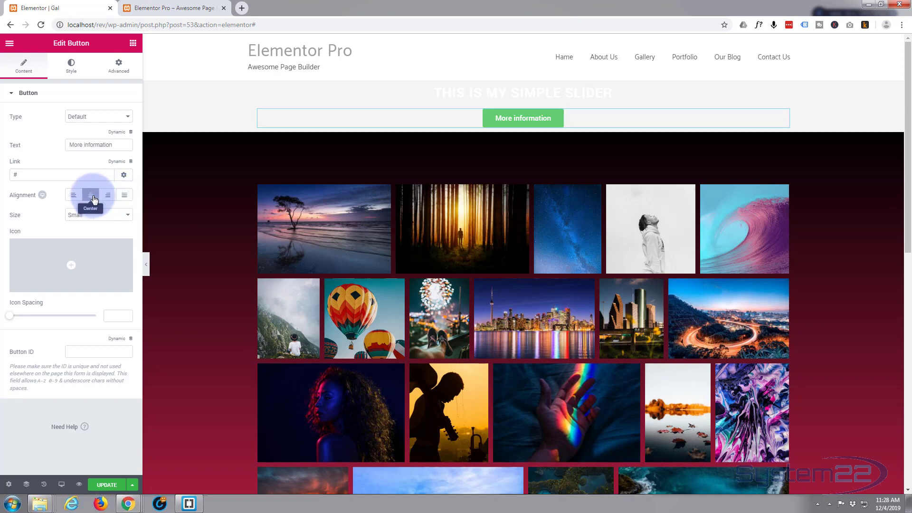
# Step: Set the More information button's typography transform to Uppercase
pyautogui.click(71, 70)
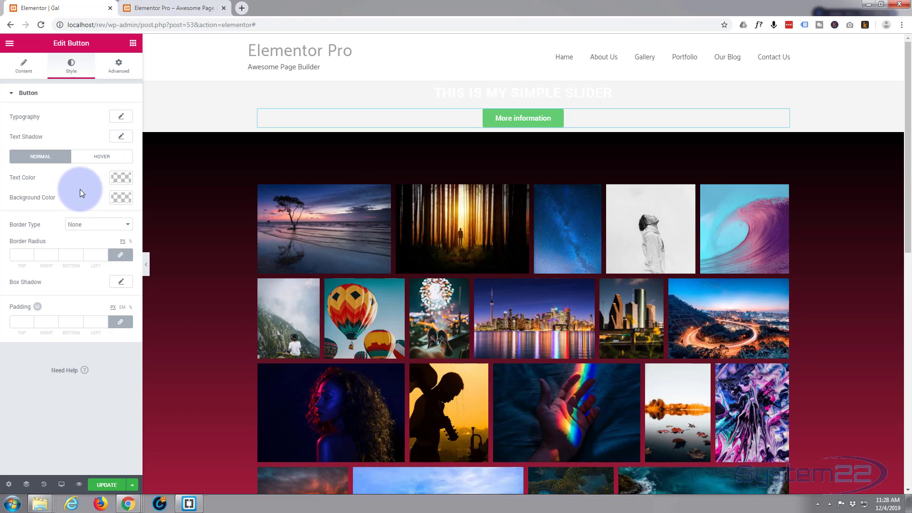
pyautogui.click(121, 119)
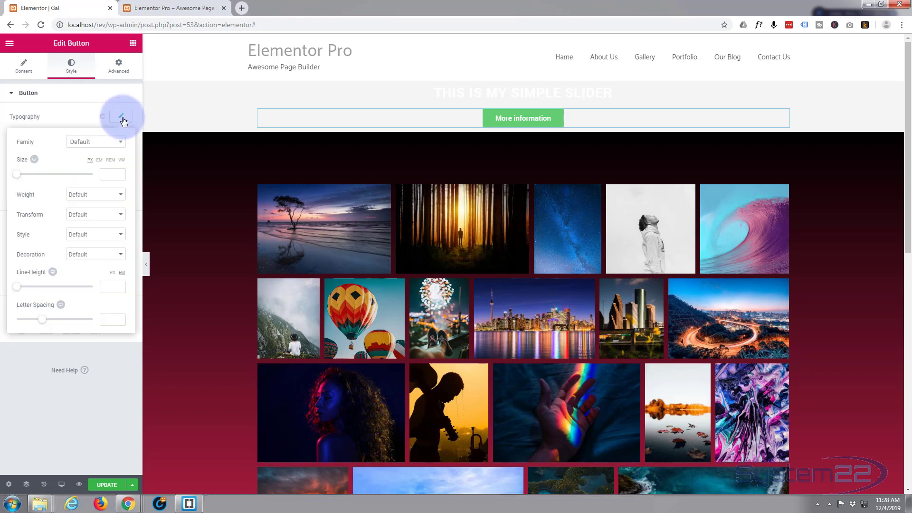
pyautogui.click(95, 219)
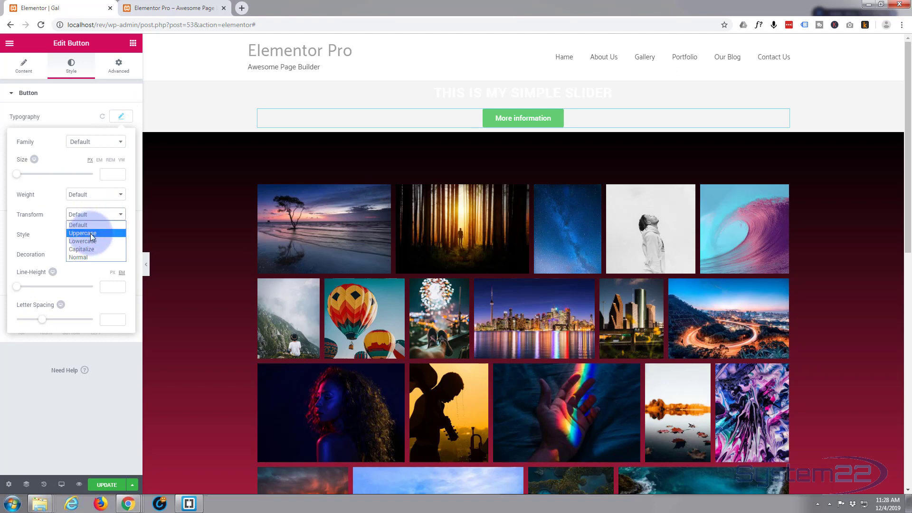
pyautogui.click(92, 233)
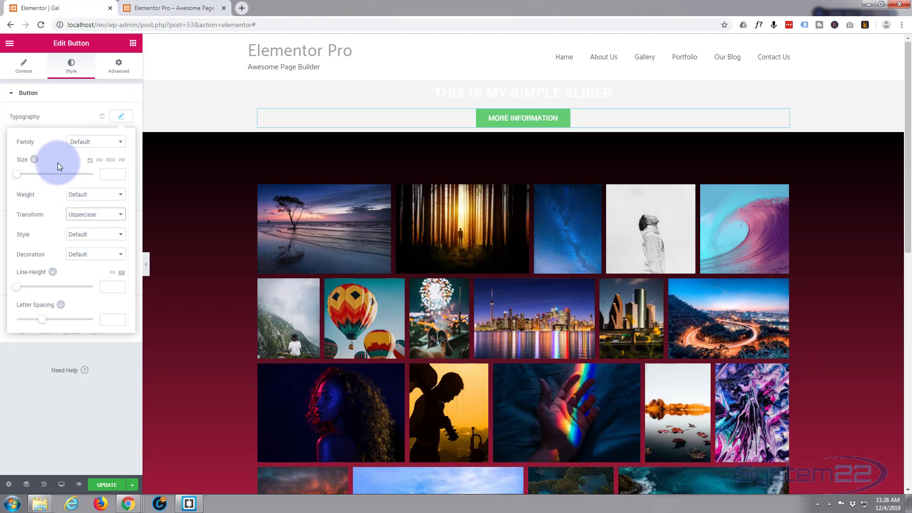
pyautogui.click(122, 119)
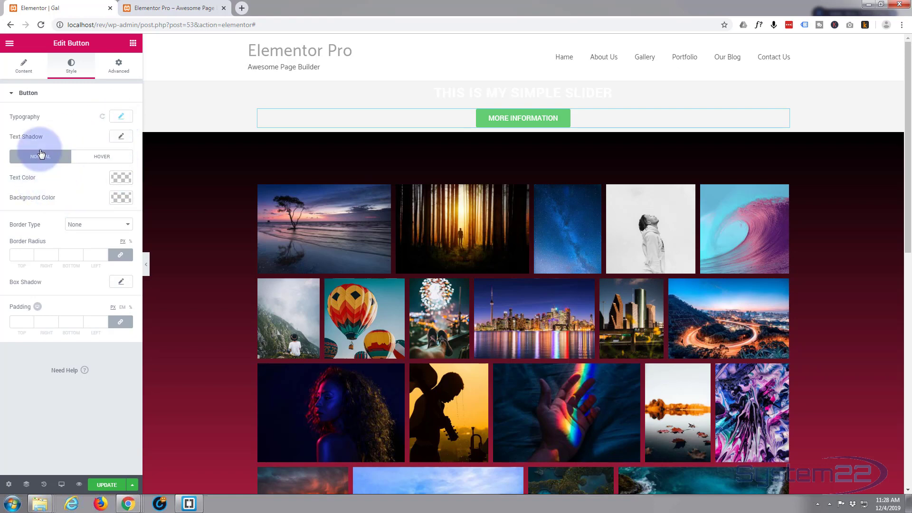
# Step: Set the button's normal-state background color to red (#ff3535)
pyautogui.click(120, 198)
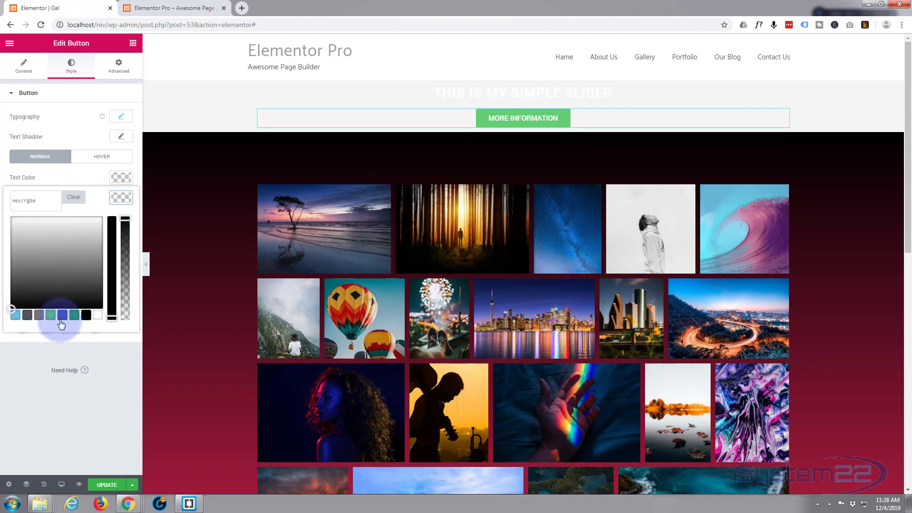
pyautogui.click(74, 315)
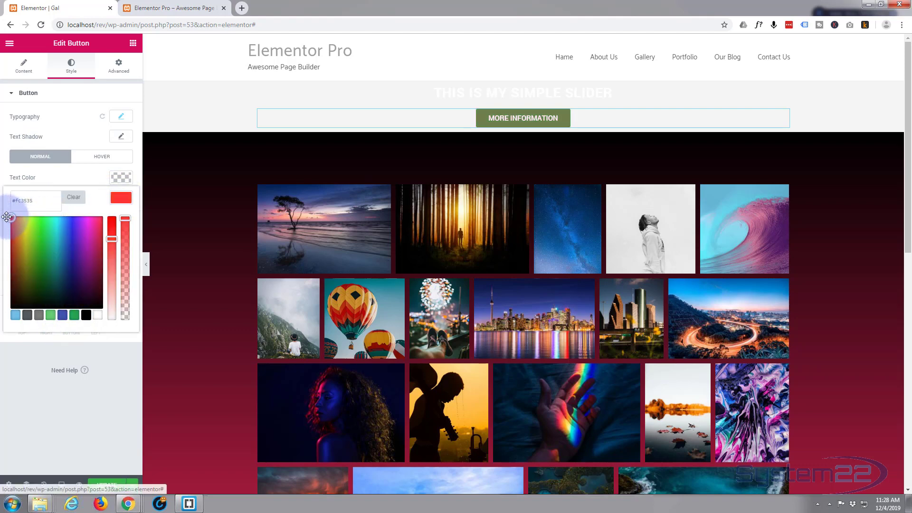
pyautogui.moveTo(21, 224); pyautogui.dragTo(11, 217)
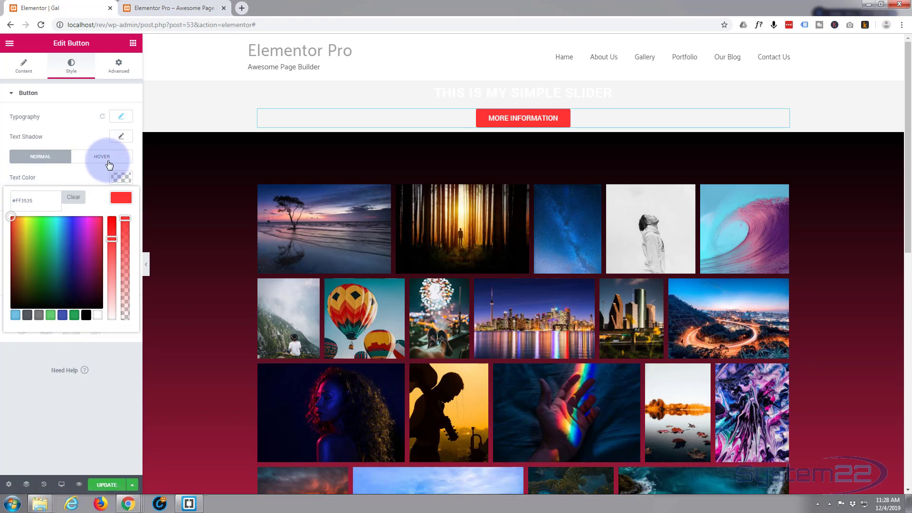
# Step: Set the button's hover-state background color to green (#61ce70)
pyautogui.click(111, 158)
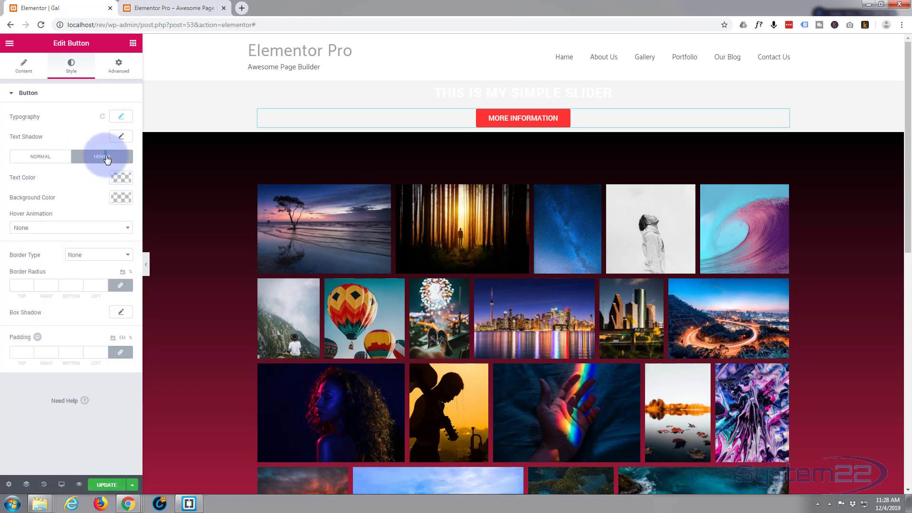
pyautogui.click(123, 199)
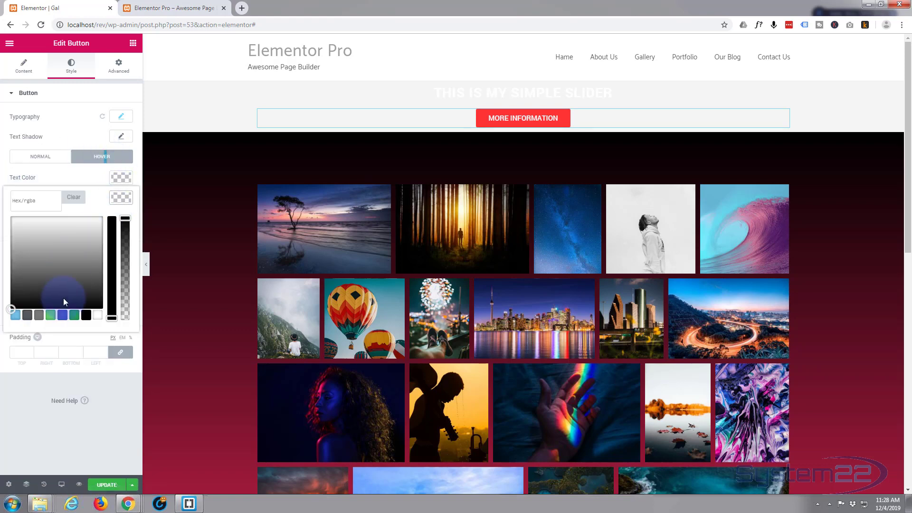
pyautogui.click(50, 315)
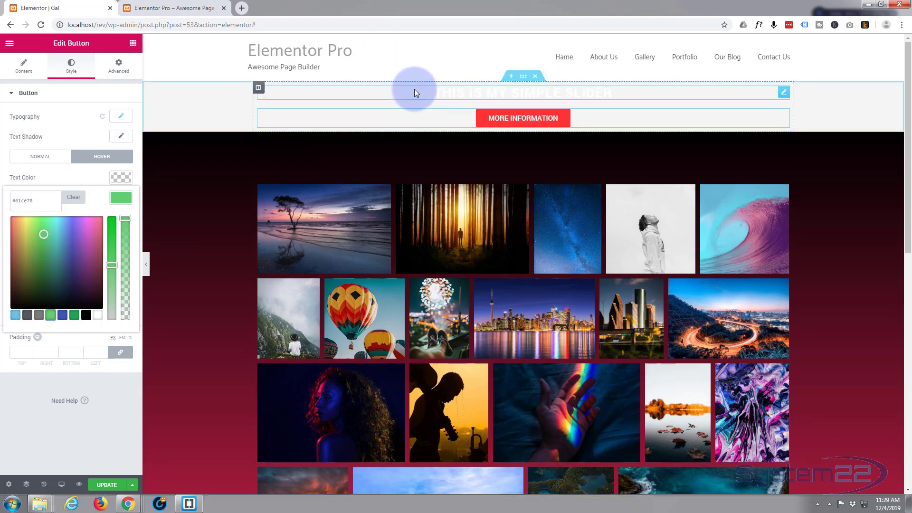
# Step: Enable Stretch Section for the section holding the heading and button and set its background type to Slideshow
pyautogui.moveTo(518, 80)
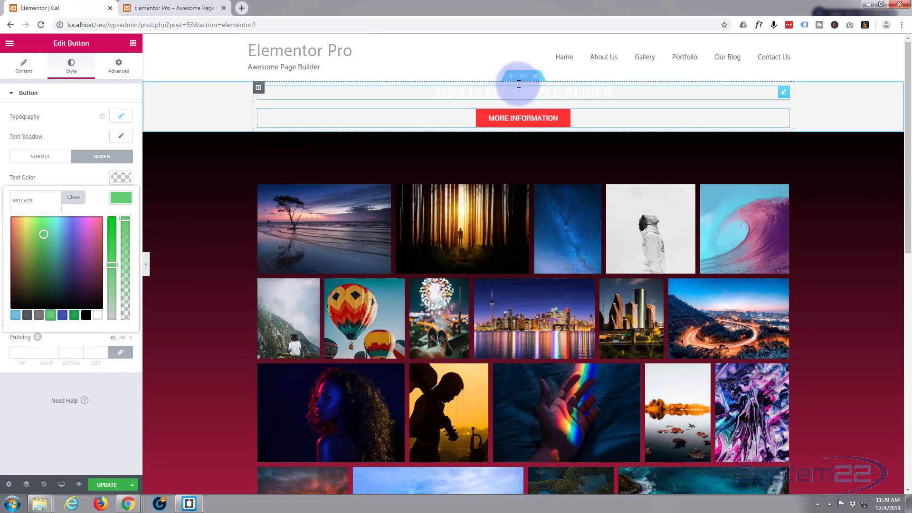
pyautogui.click(517, 80)
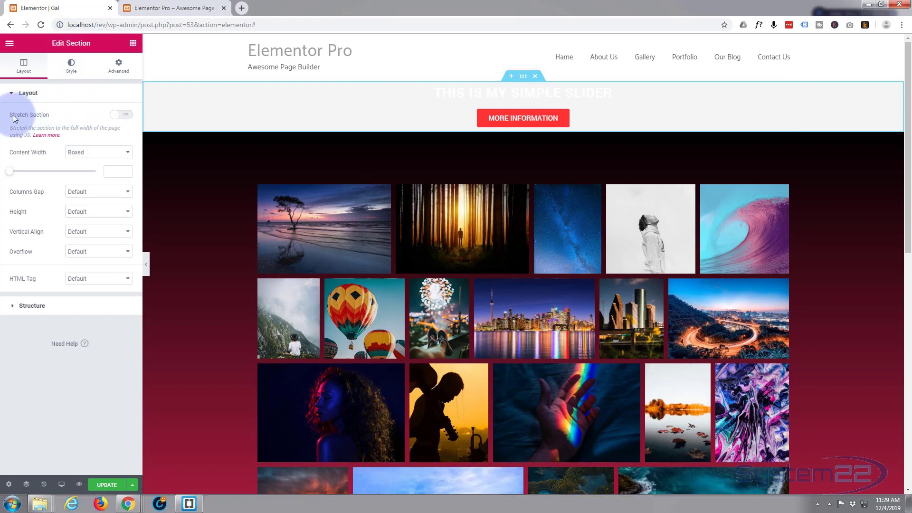
pyautogui.click(122, 115)
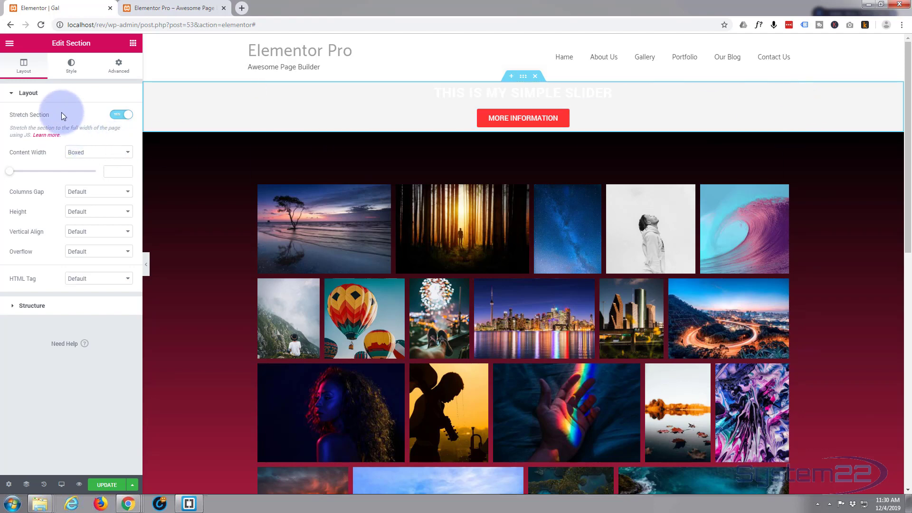
pyautogui.click(71, 65)
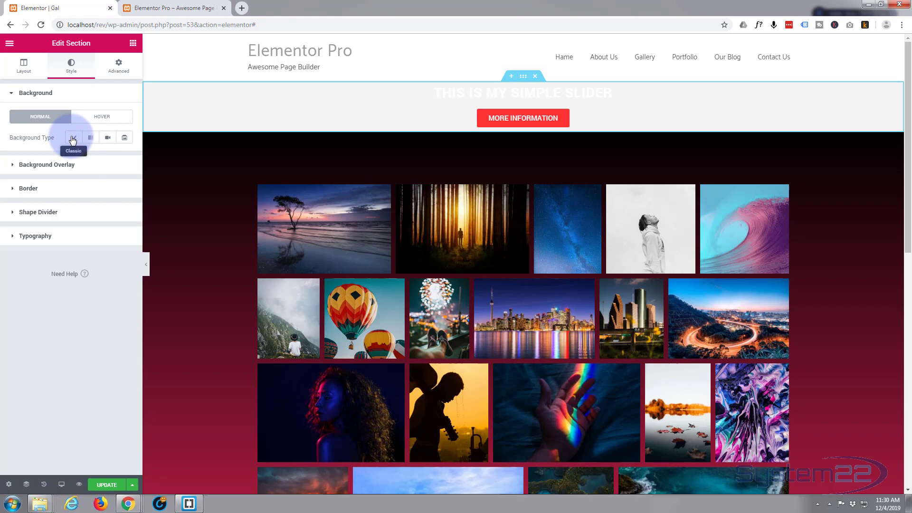
pyautogui.click(125, 140)
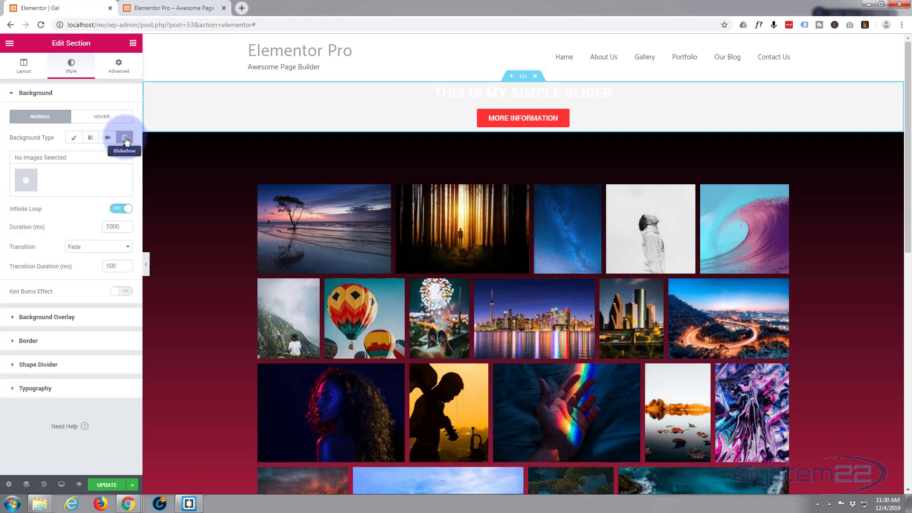
# Step: Insert a slideshow gallery of three media library images: the tree on the beach, the forest silhouette and the night skyline with water reflections
pyautogui.click(25, 185)
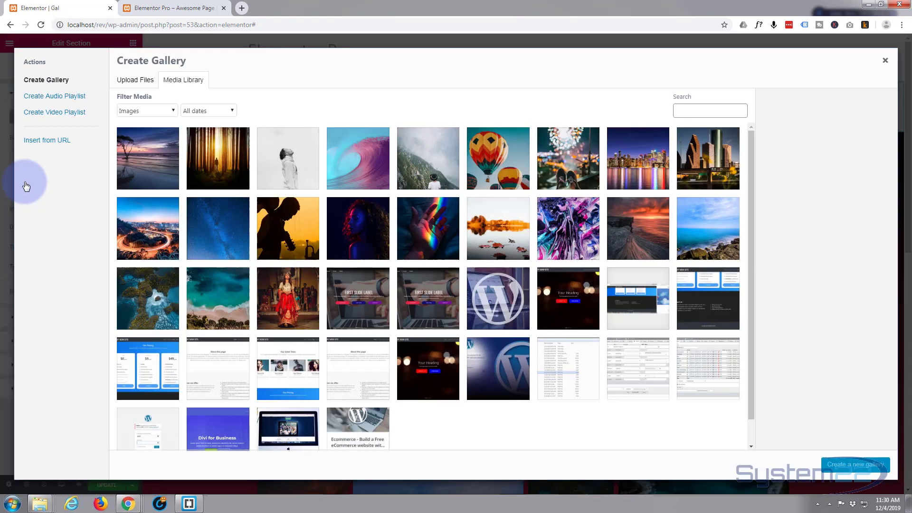
pyautogui.click(146, 167)
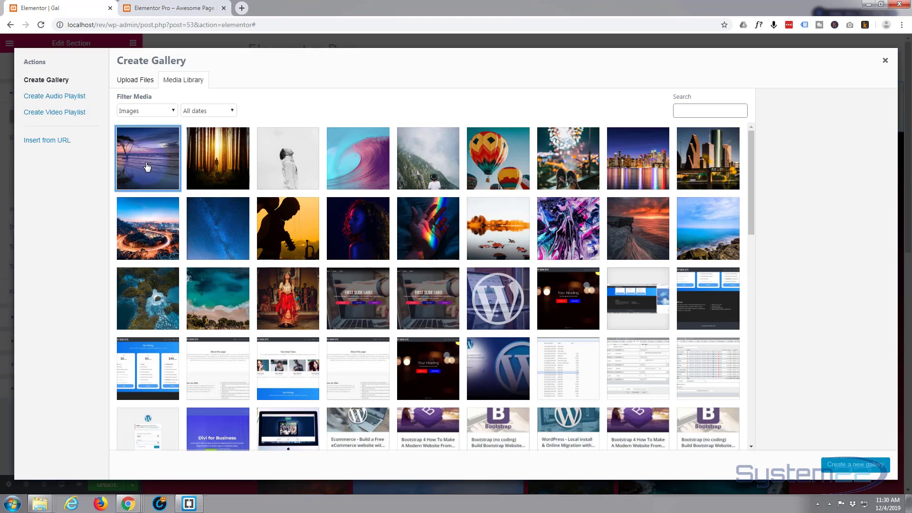
pyautogui.click(214, 163)
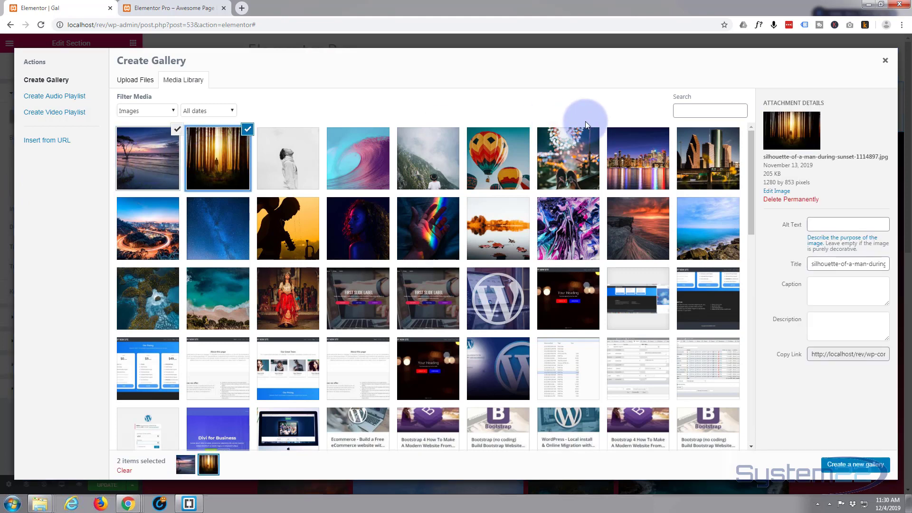
pyautogui.click(652, 157)
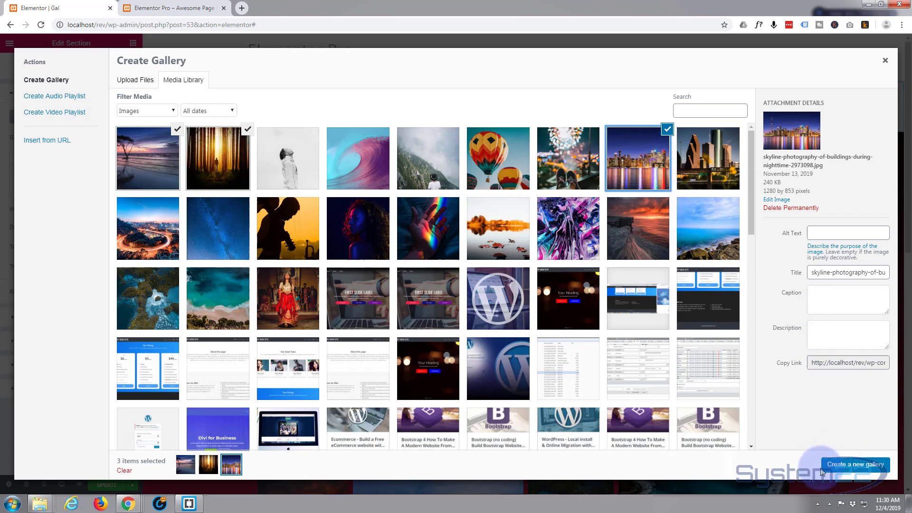
pyautogui.click(843, 469)
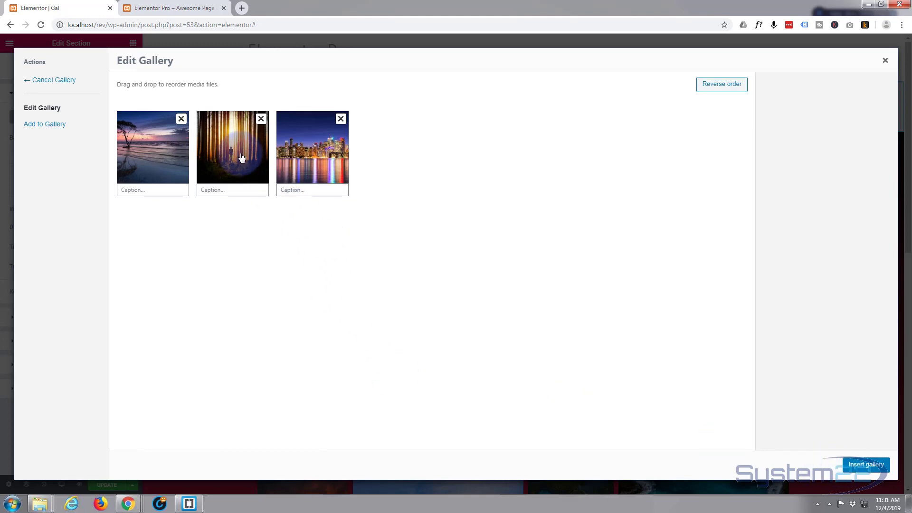
pyautogui.moveTo(263, 154); pyautogui.dragTo(239, 160)
pyautogui.click(863, 466)
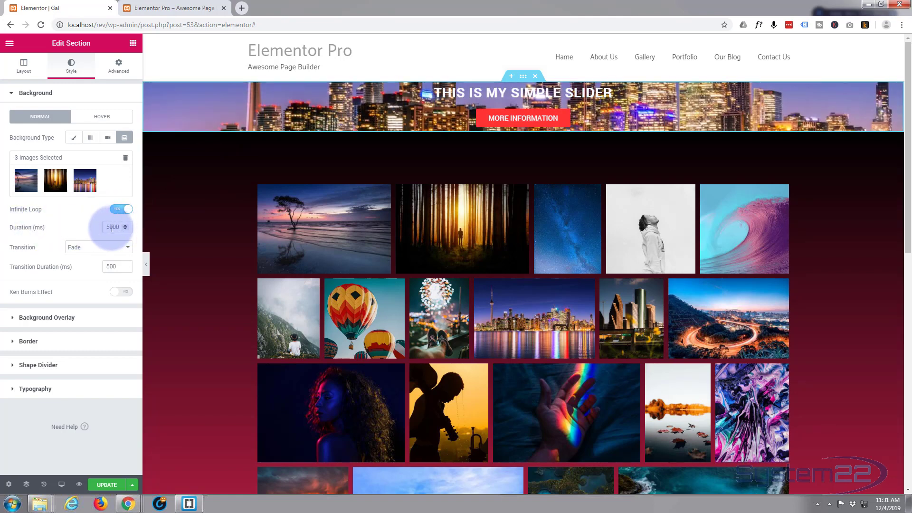
# Step: Set the background slideshow's duration to 7000 ms
pyautogui.moveTo(108, 228); pyautogui.dragTo(122, 226)
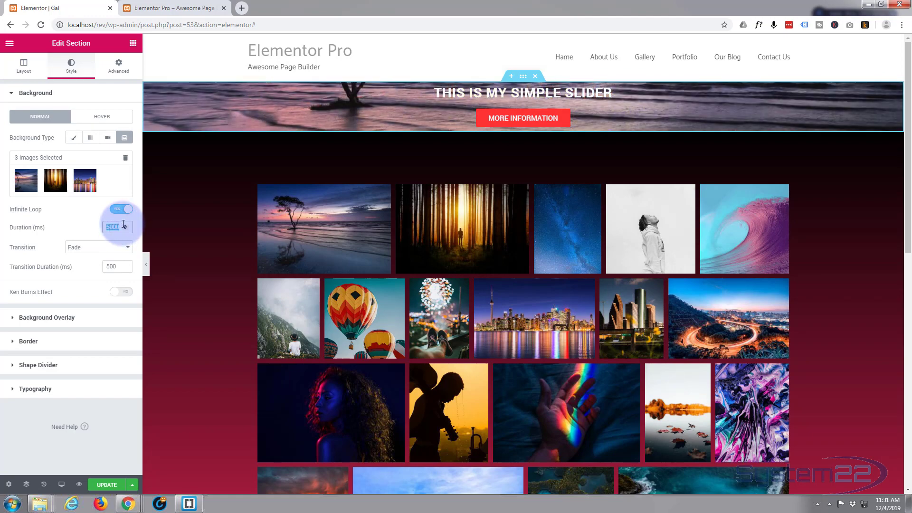
pyautogui.write('7000')
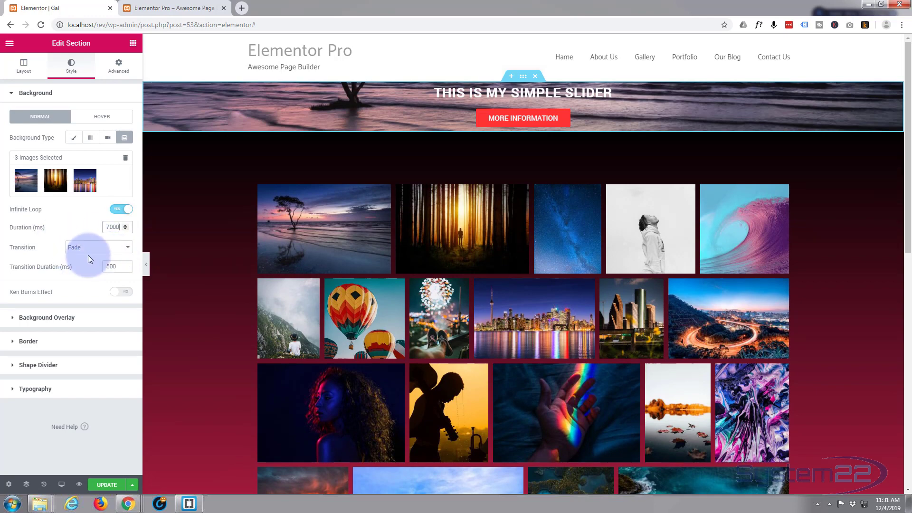
# Step: Try the Slide Right transition for the background slideshow and return it to Fade
pyautogui.click(124, 247)
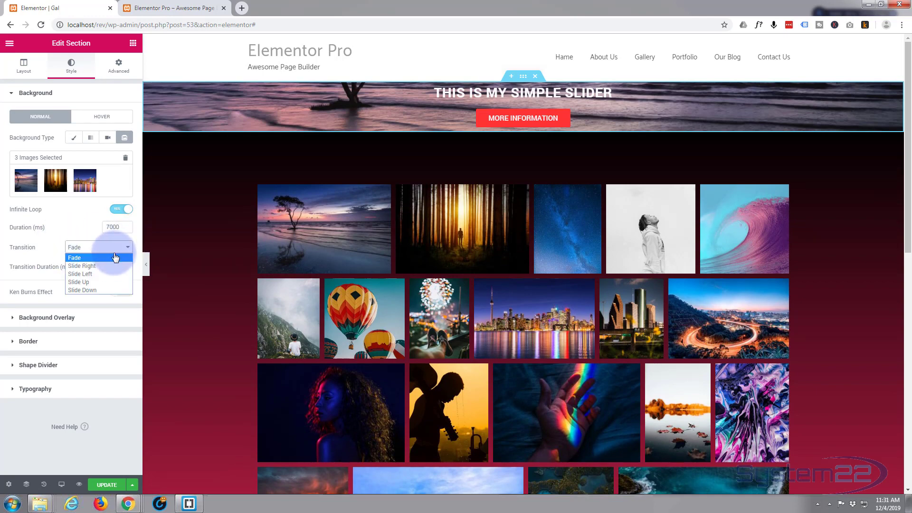
pyautogui.click(104, 264)
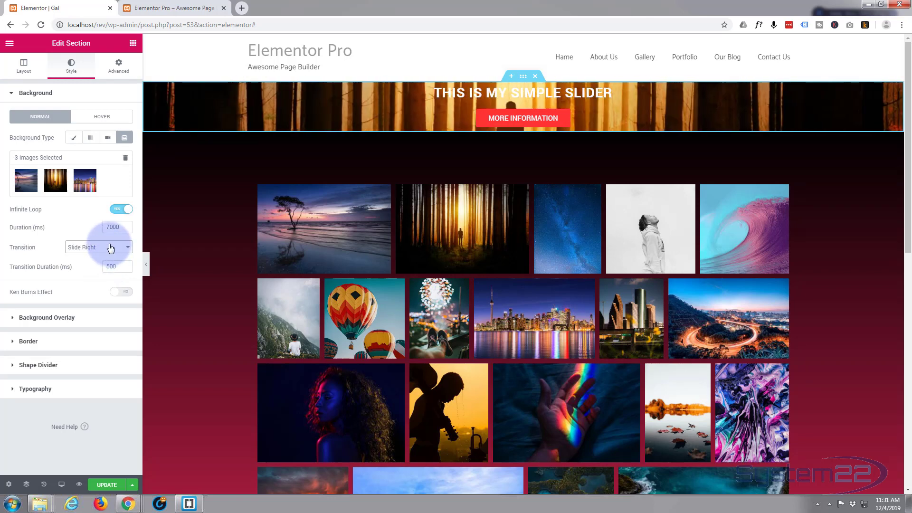
pyautogui.click(111, 247)
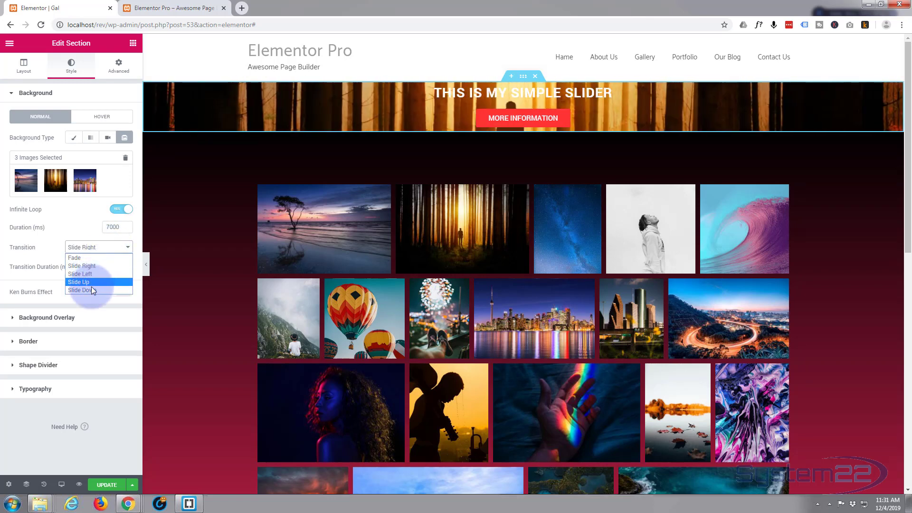
pyautogui.click(83, 258)
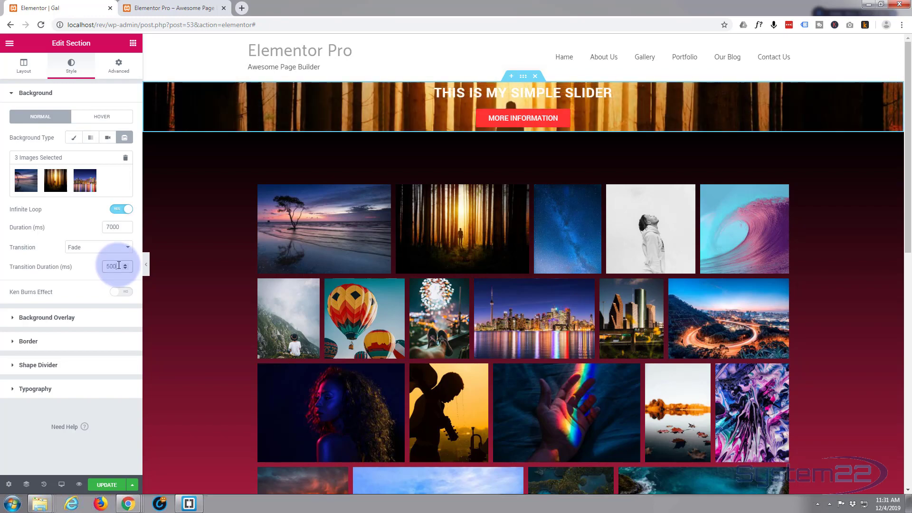
# Step: Set the slideshow's transition duration to 1000 ms
pyautogui.moveTo(119, 266); pyautogui.dragTo(97, 270)
pyautogui.write('1')
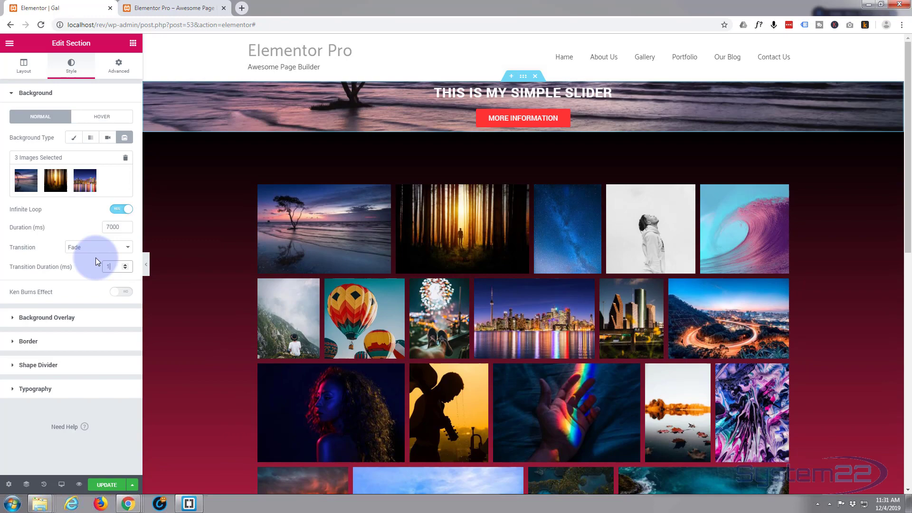
pyautogui.write('000')
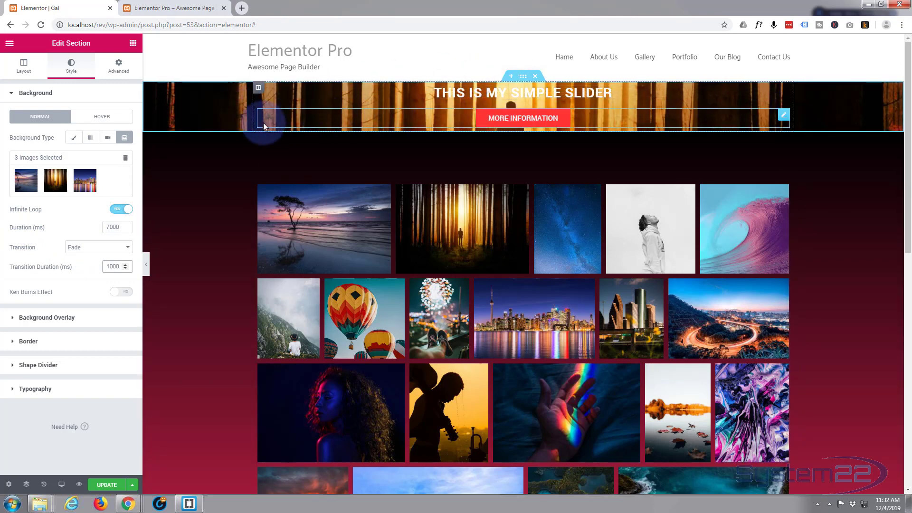
# Step: Unlink the section's padding values and set the top padding to 300 px and the bottom padding to 3000 px
pyautogui.click(118, 65)
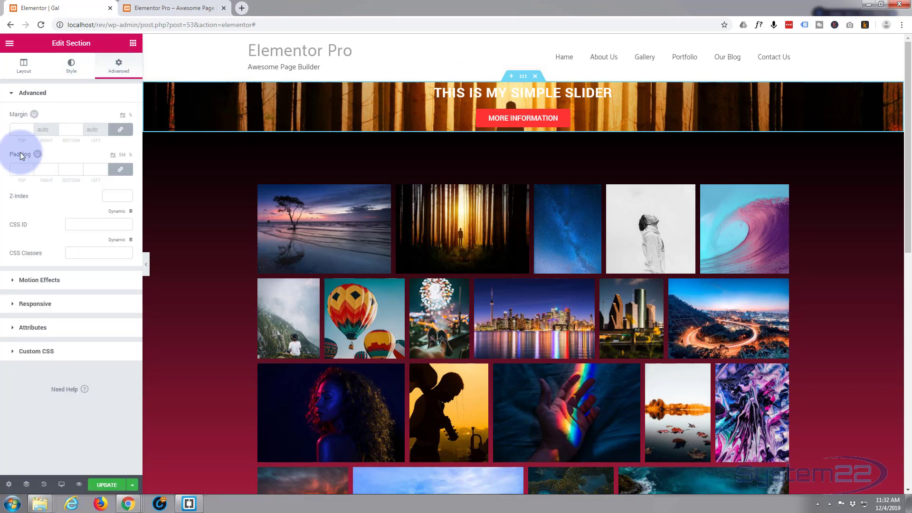
pyautogui.click(120, 169)
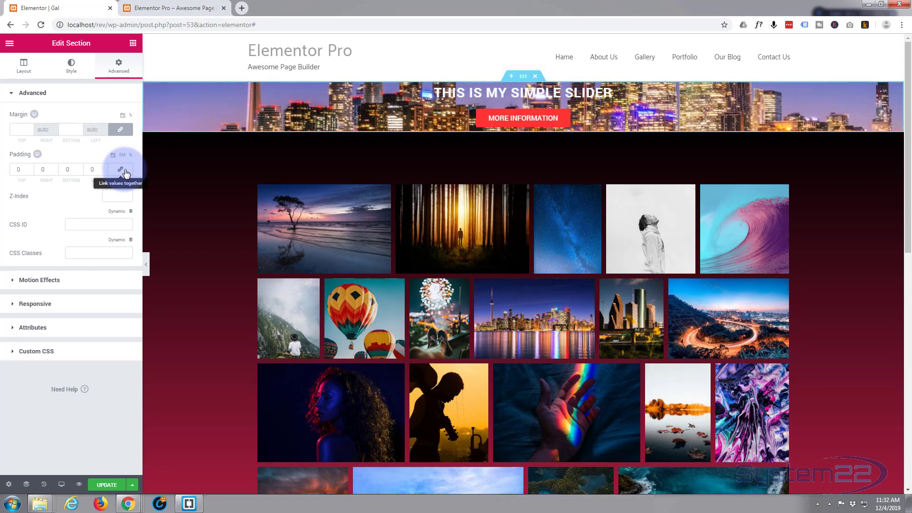
pyautogui.click(15, 169)
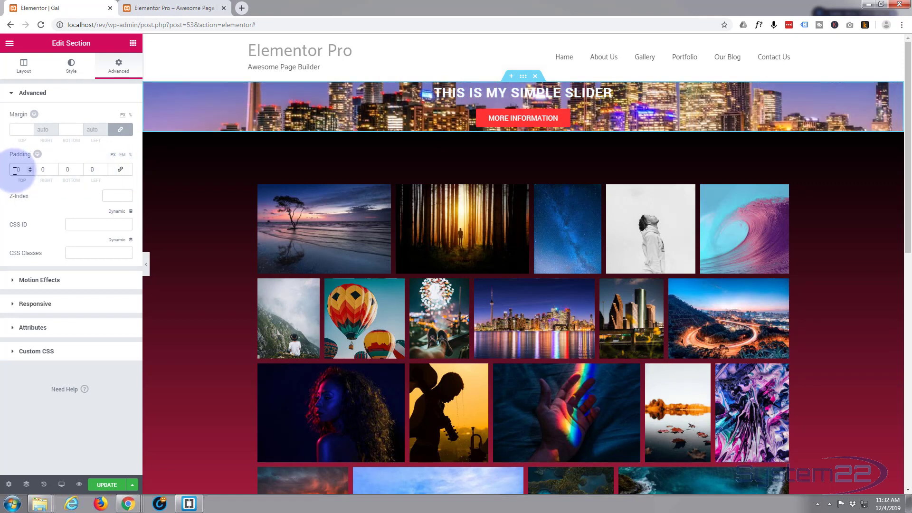
pyautogui.write('300')
pyautogui.click(70, 169)
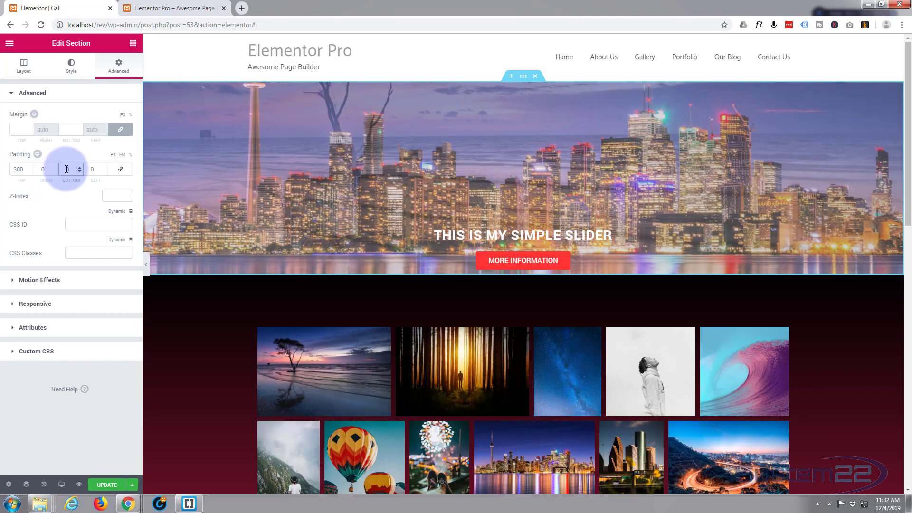
pyautogui.write('3000')
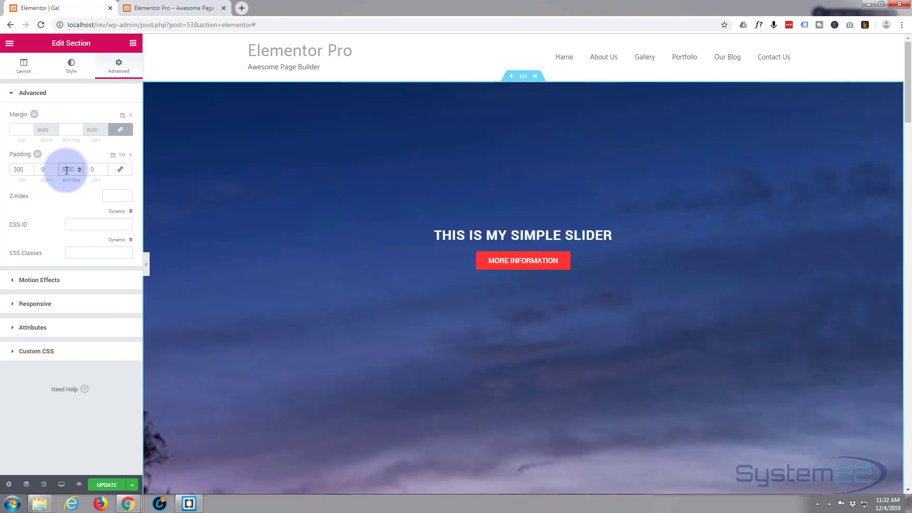
# Step: Correct the slider section's bottom padding to 300 px
pyautogui.press('BackSpace')
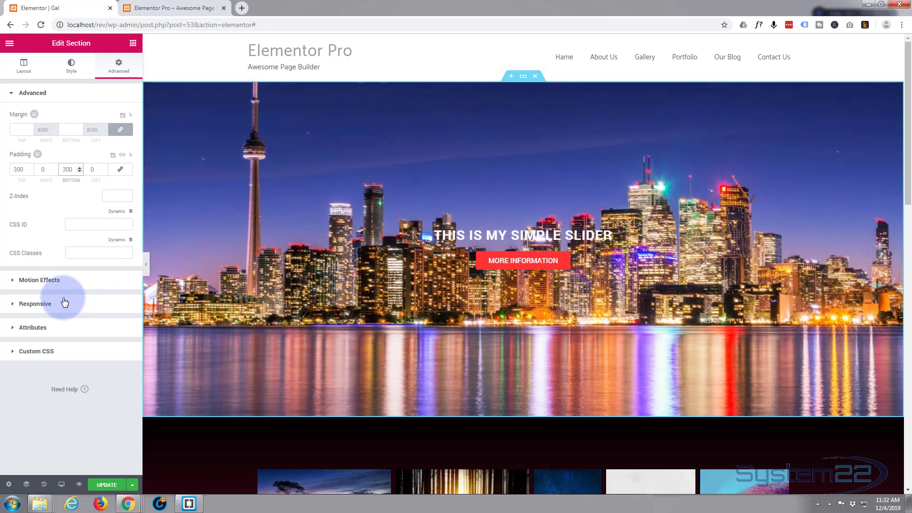
# Step: Add a classic background overlay in black (#000000) to the slider section
pyautogui.click(71, 65)
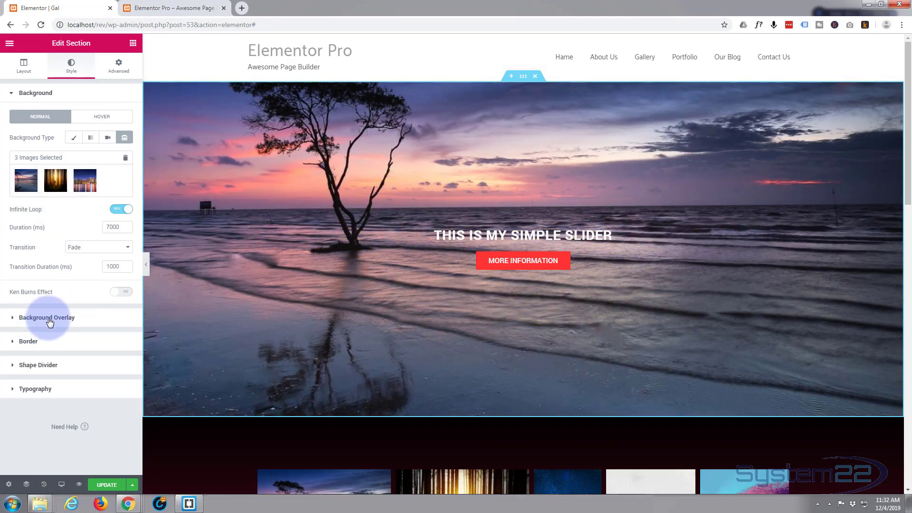
pyautogui.click(50, 318)
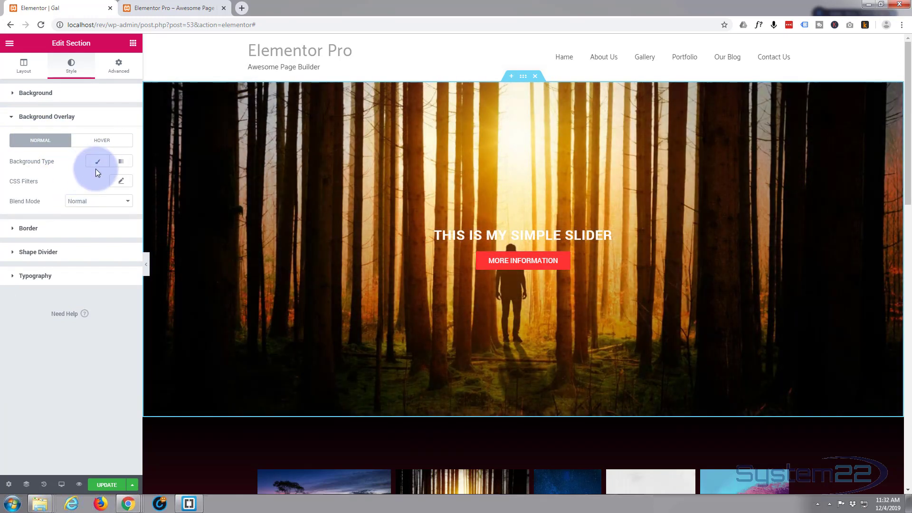
pyautogui.click(97, 163)
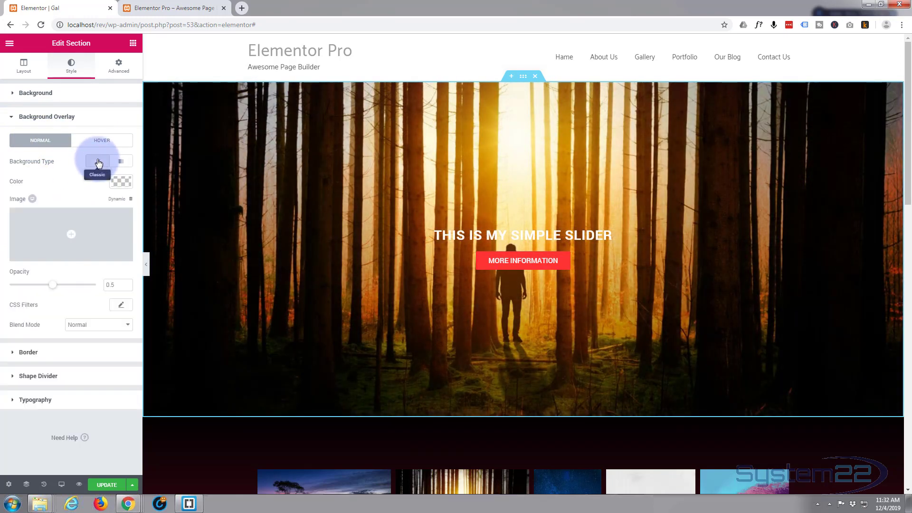
pyautogui.click(119, 182)
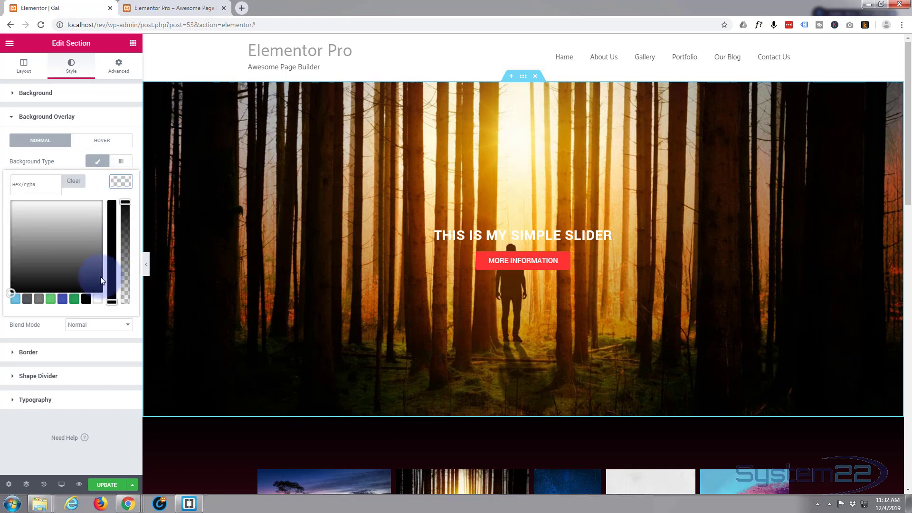
pyautogui.click(86, 299)
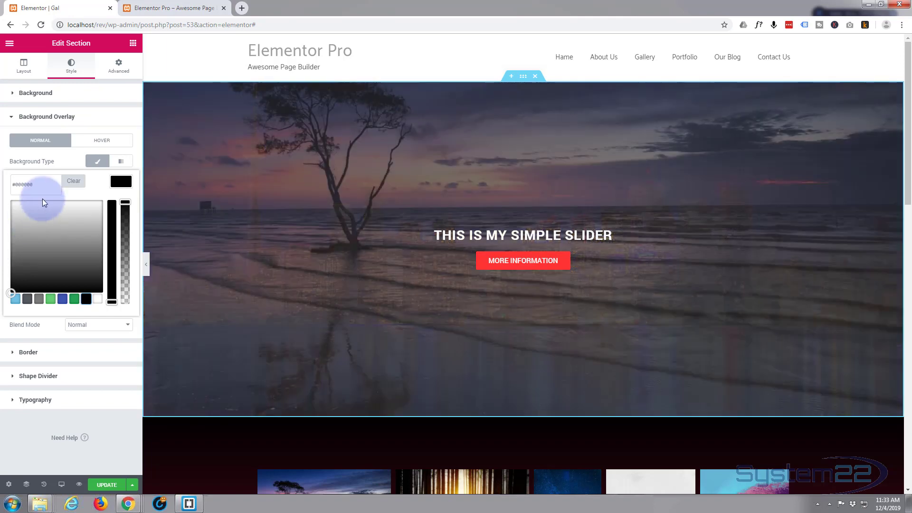
pyautogui.click(33, 184)
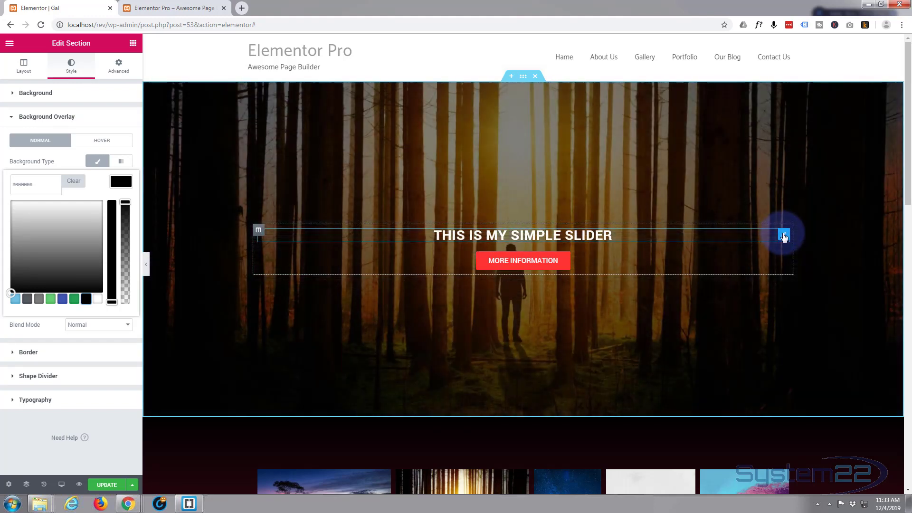
# Step: Set the font size of the "This is my simple slider" heading to 44 px
pyautogui.click(782, 234)
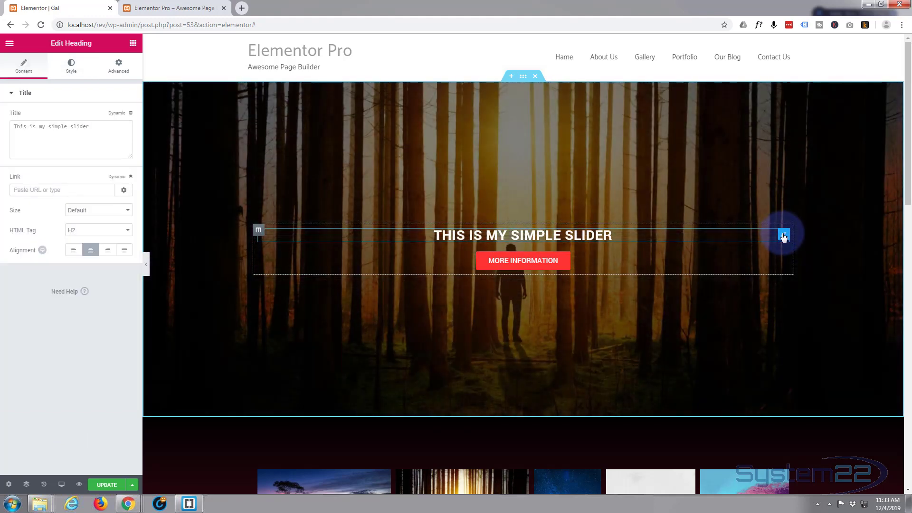
pyautogui.click(71, 65)
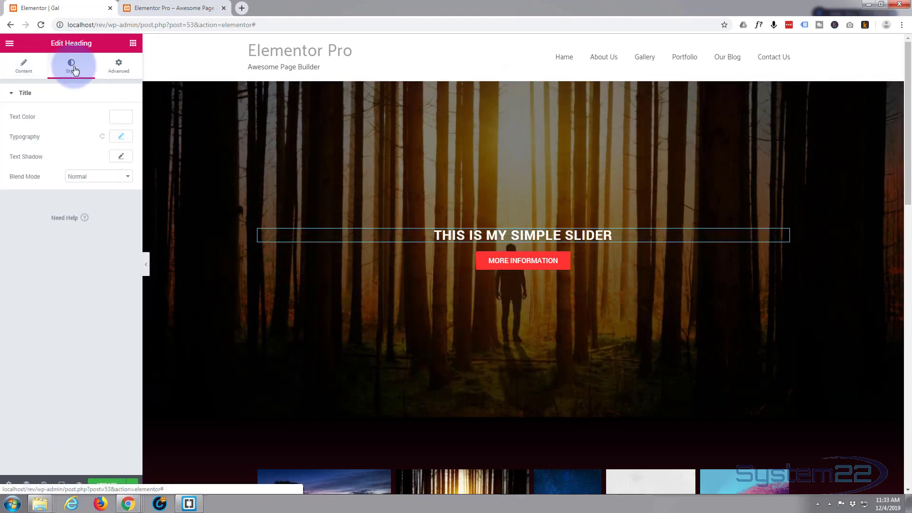
pyautogui.click(114, 138)
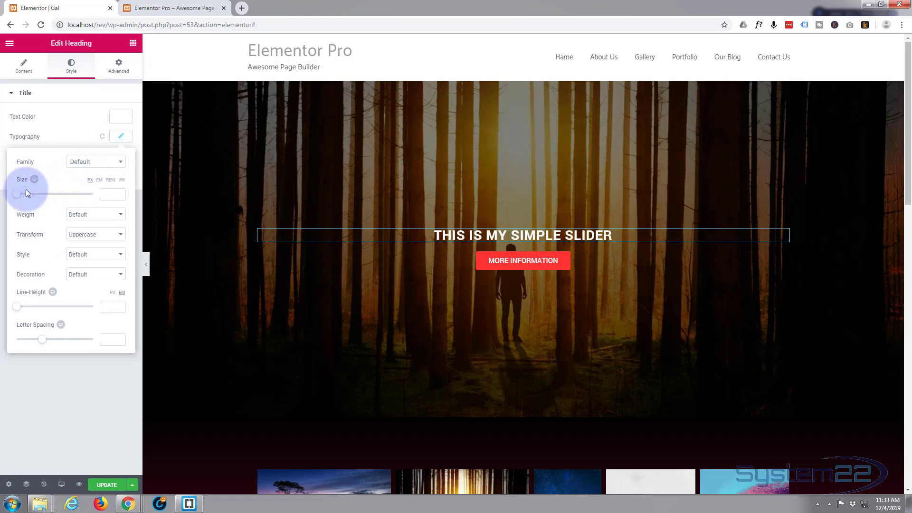
pyautogui.moveTo(18, 198); pyautogui.dragTo(34, 198)
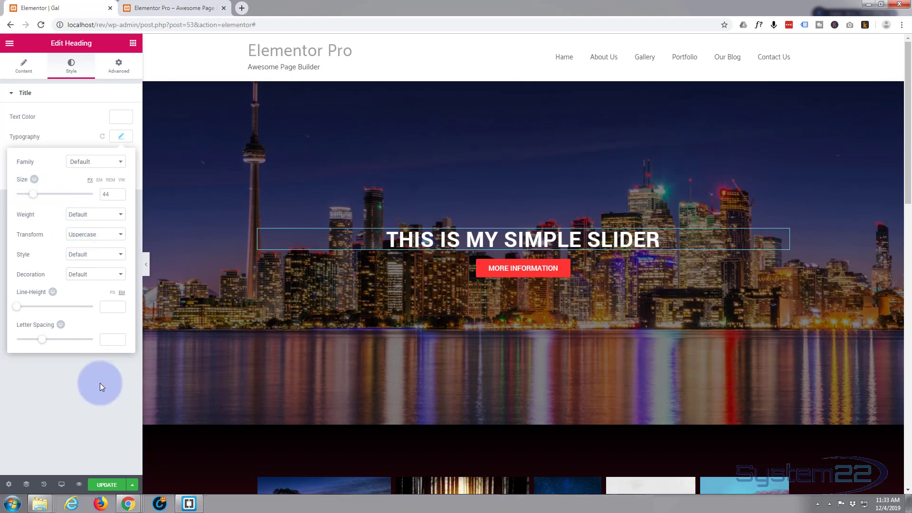
# Step: Update the page and preview it, looking over the slider and the gallery below it
pyautogui.click(106, 486)
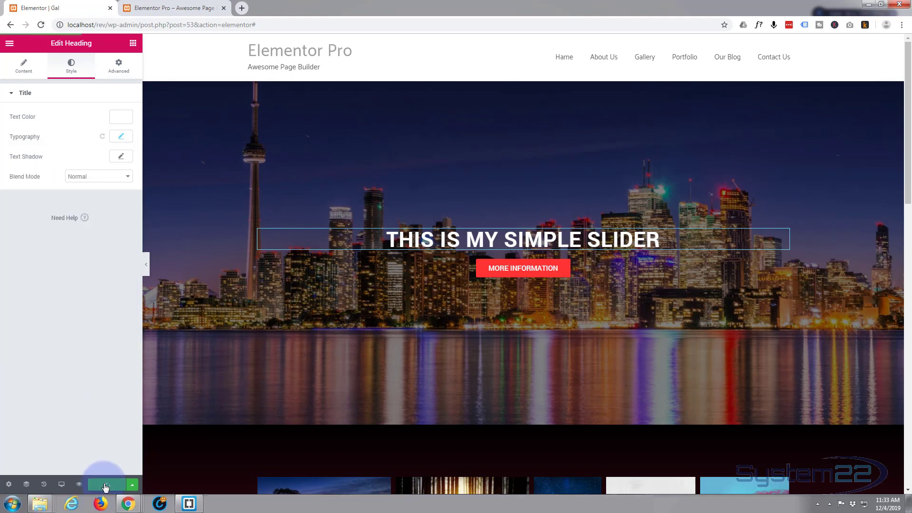
pyautogui.click(79, 485)
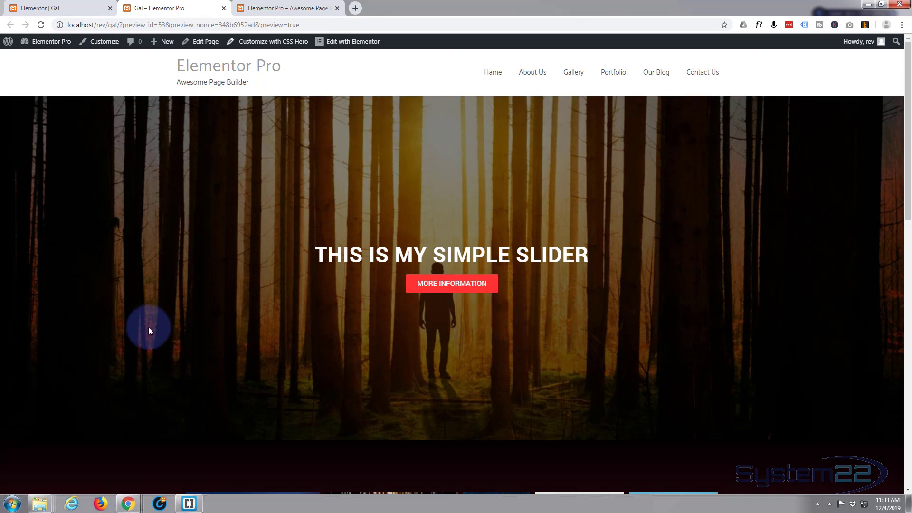
pyautogui.scroll(-10, 154, 317)
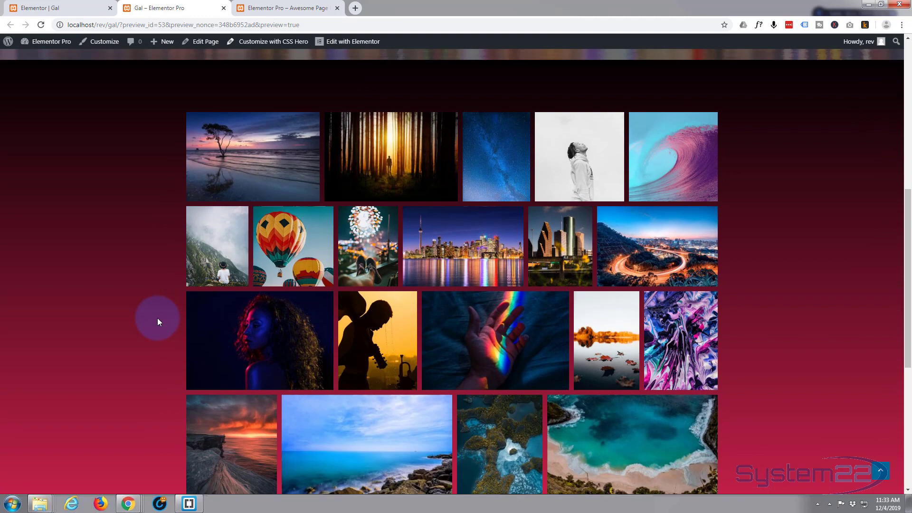
pyautogui.scroll(-2, 158, 318)
pyautogui.scroll(15, 158, 317)
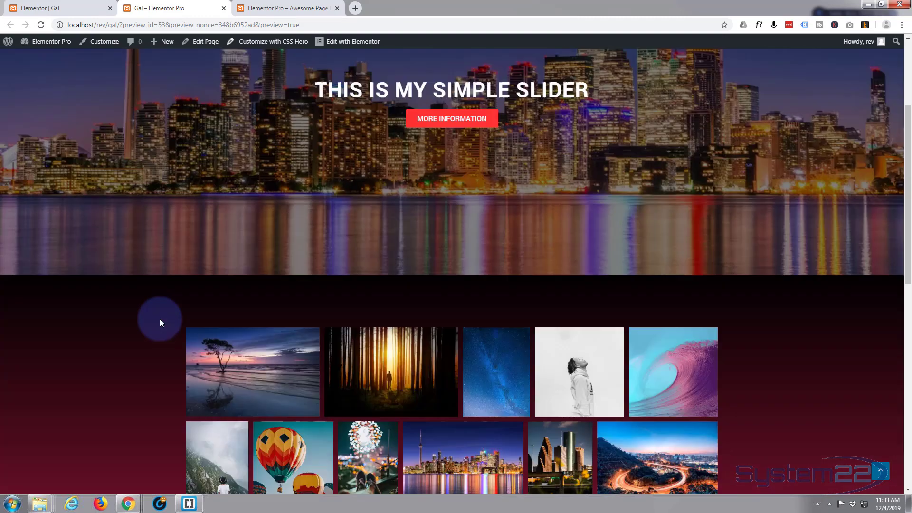